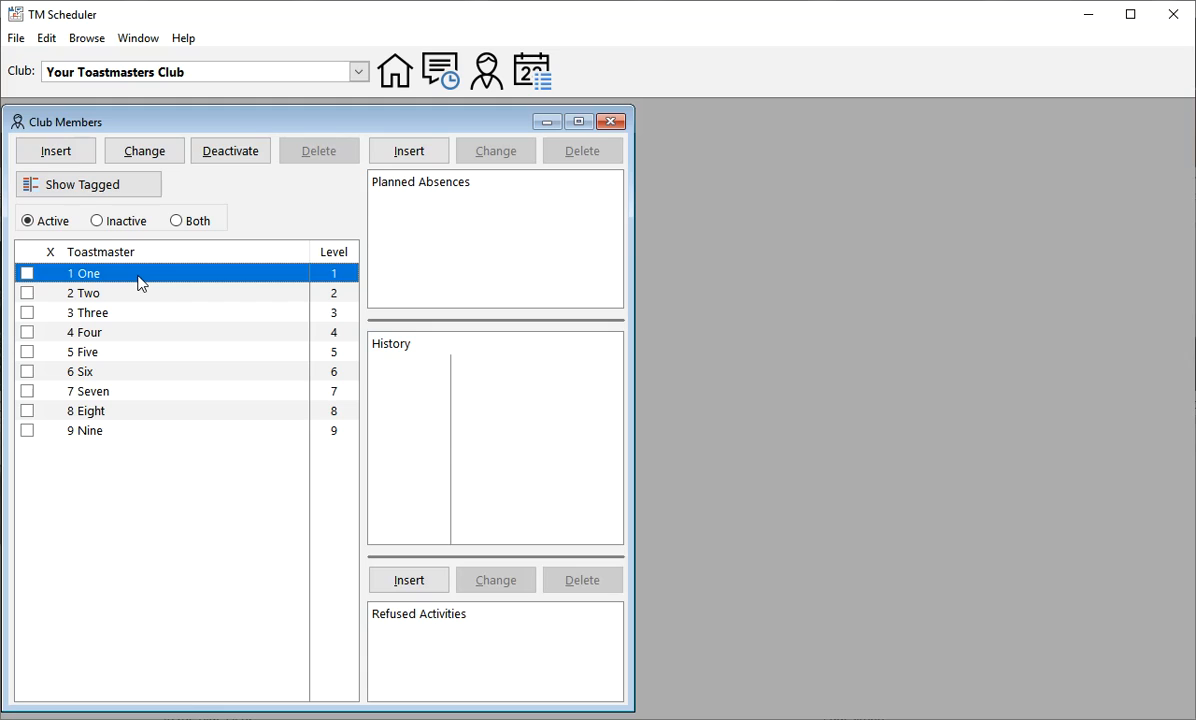
Review the first club member's record and look through the levels of the other active members.
double_click(130, 270)
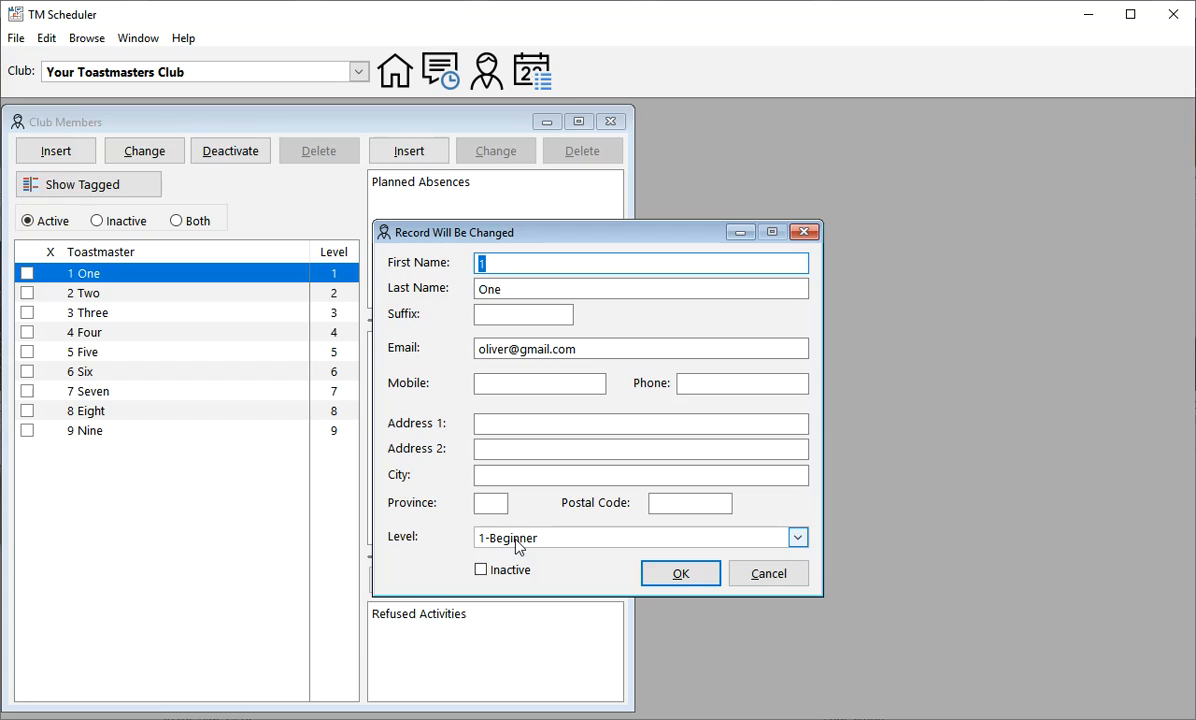
left_click(512, 288)
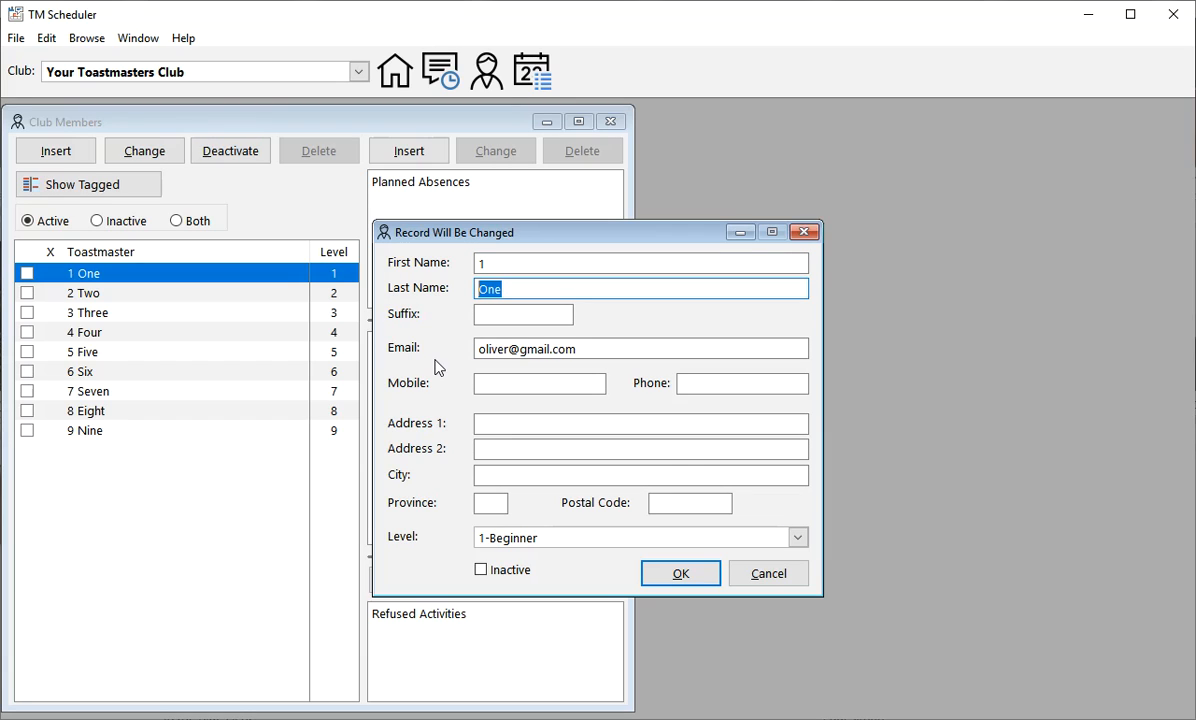
left_click(680, 573)
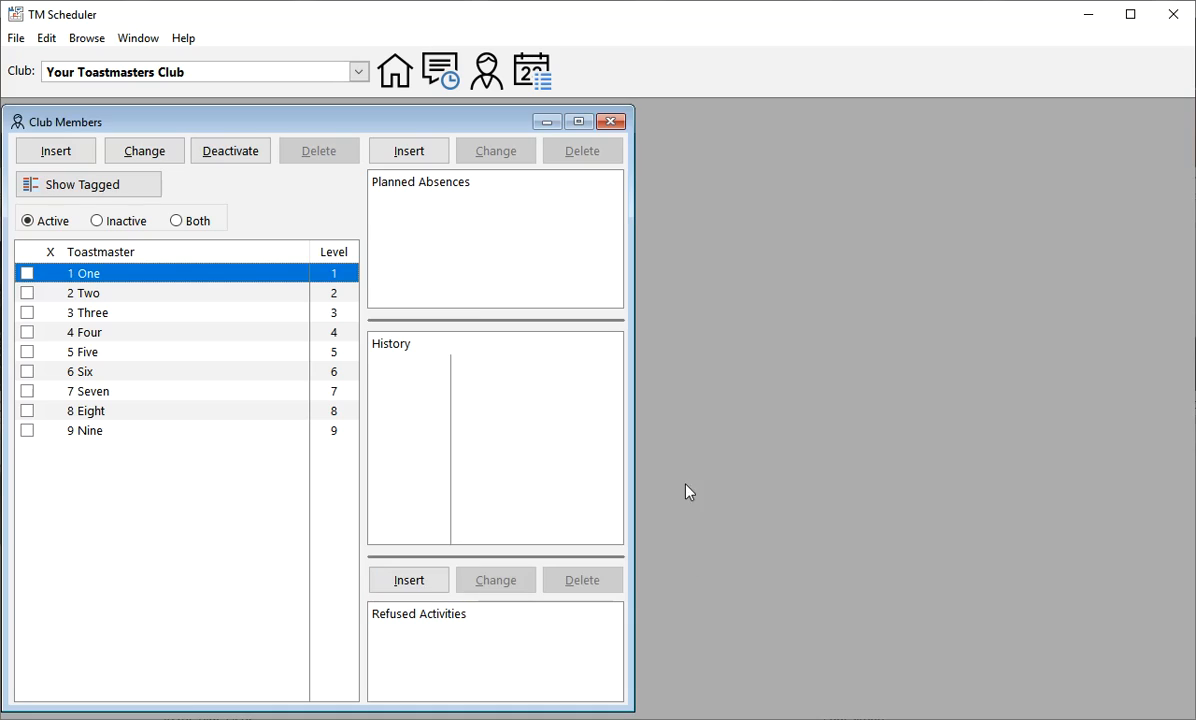
left_click(120, 293)
left_click(115, 312)
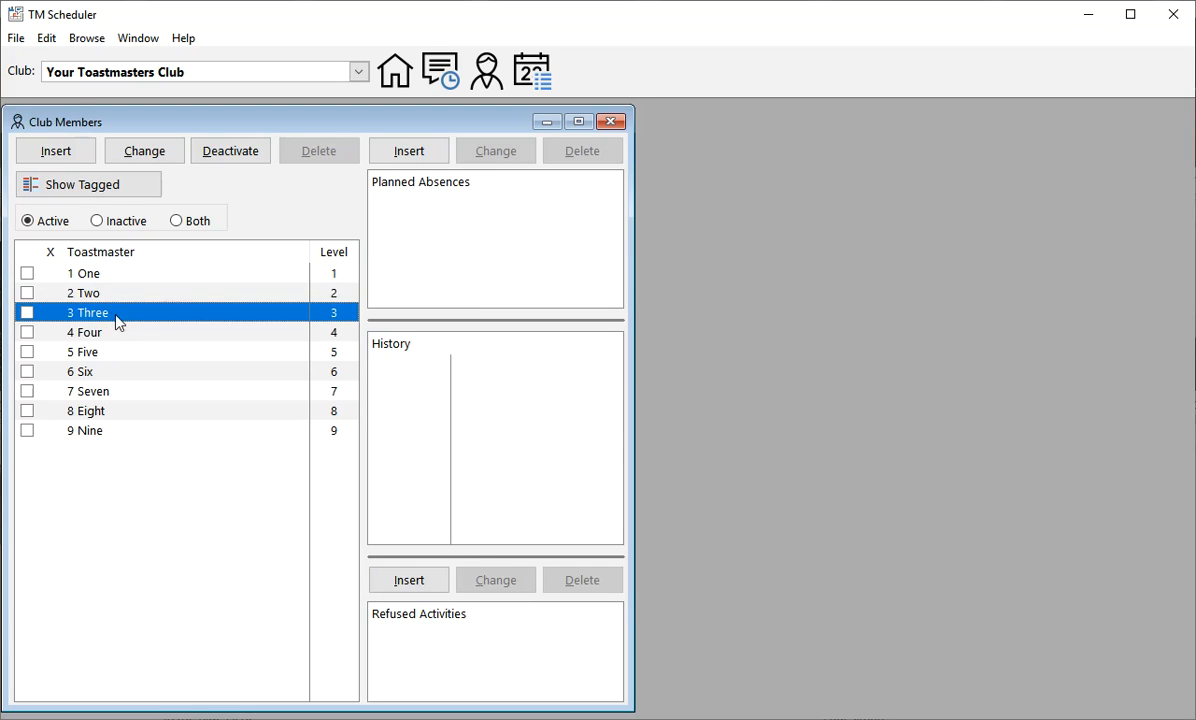
left_click(117, 334)
left_click(130, 430)
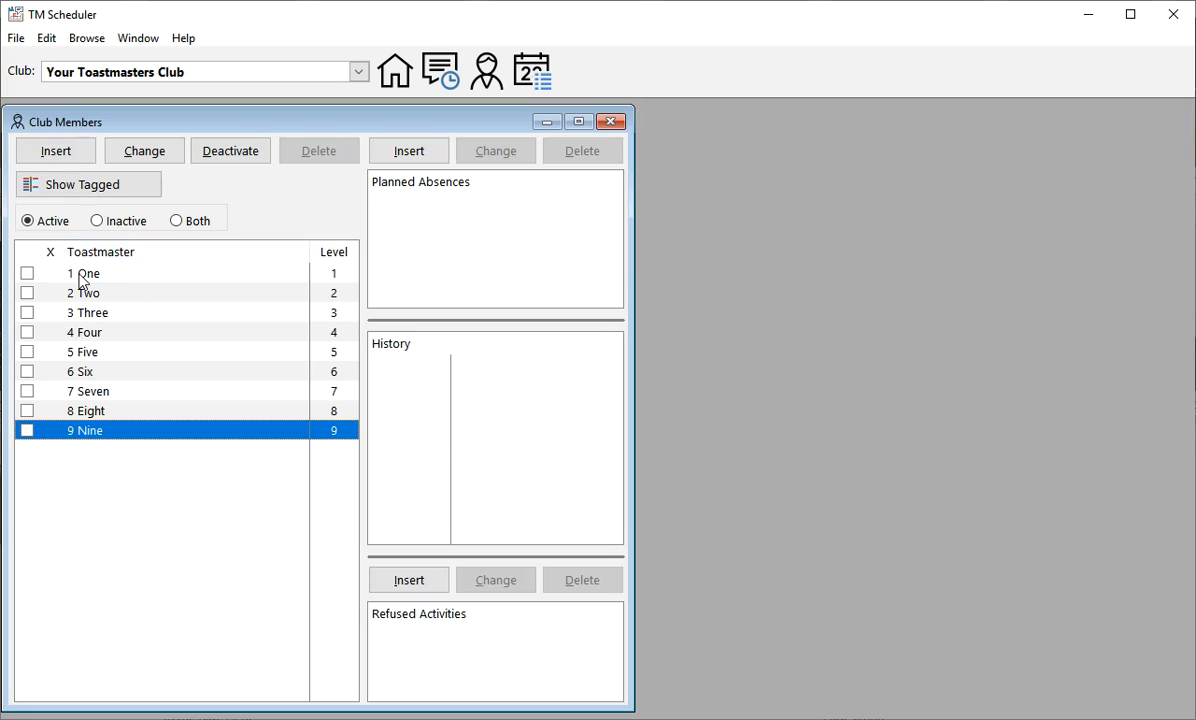
Close the club members list and view the list of meeting activities and roles with their levels and assignments.
left_click(612, 123)
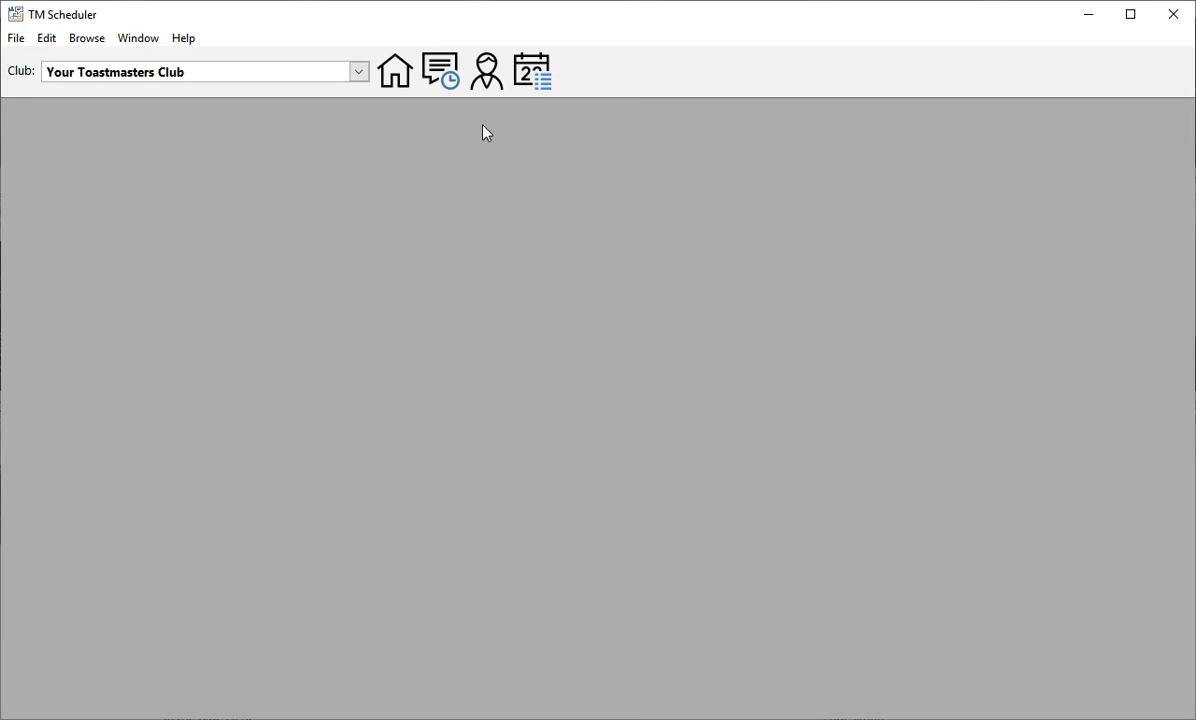
left_click(444, 78)
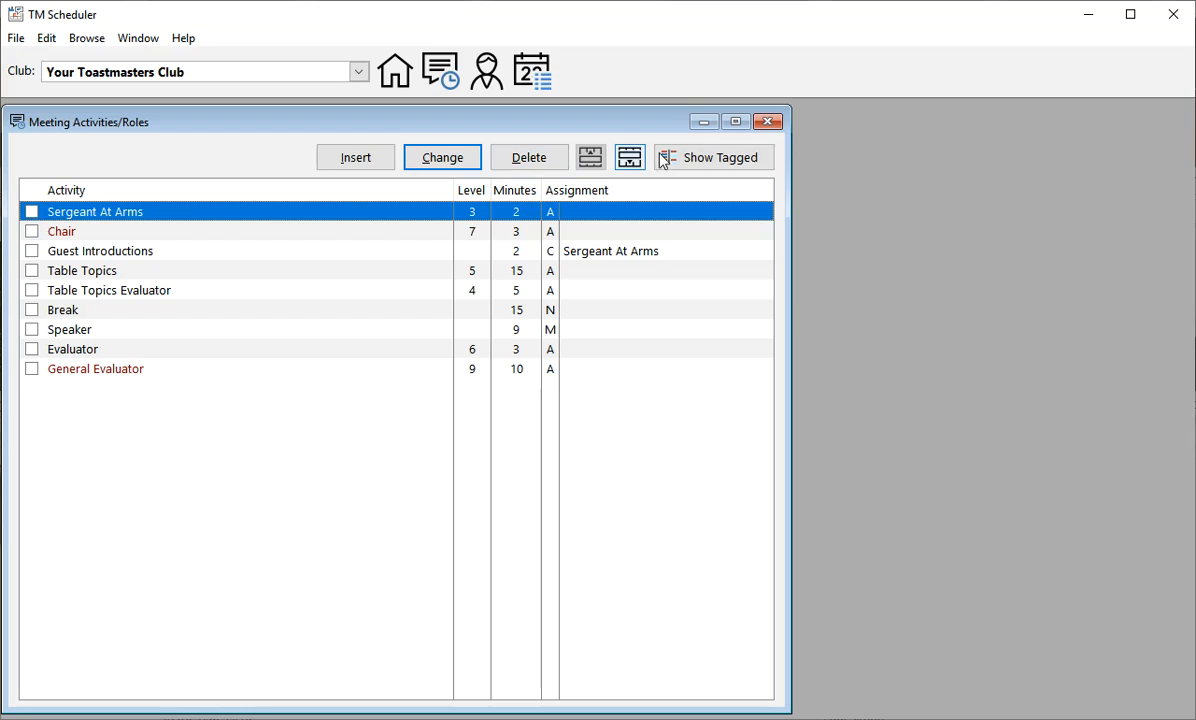
left_click(768, 122)
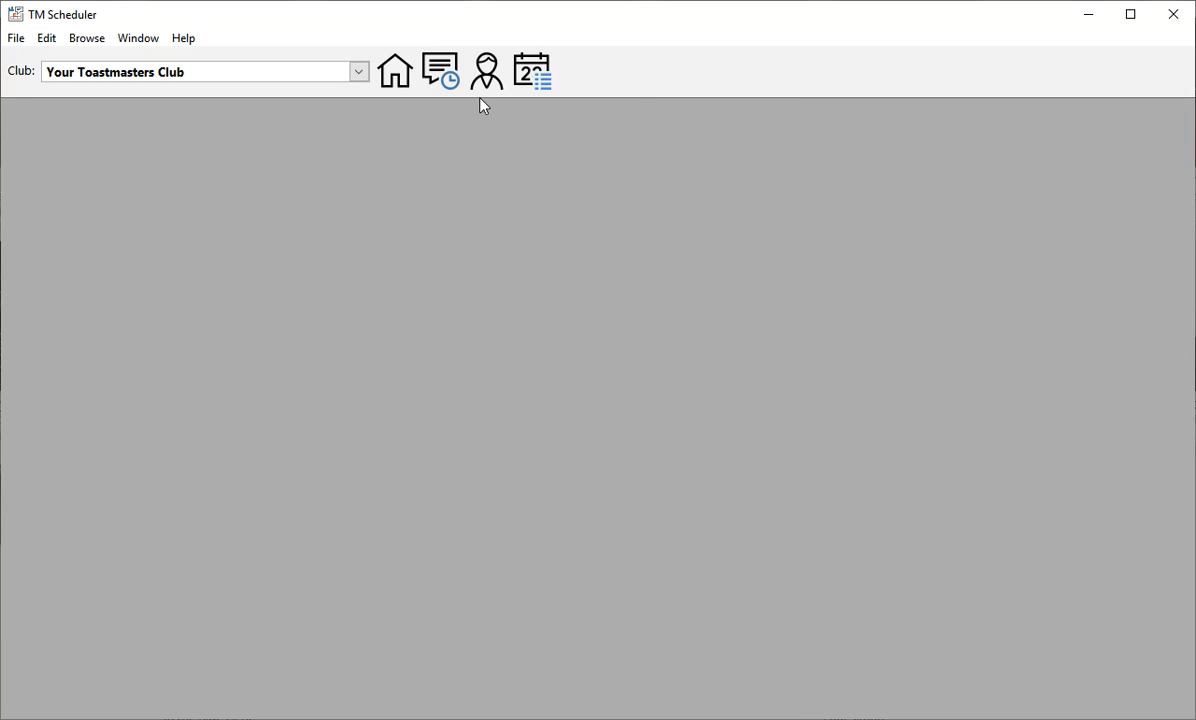
Create an empty meeting with no activities, dated 2019/02/03, with the theme New Beginnings.
left_click(541, 80)
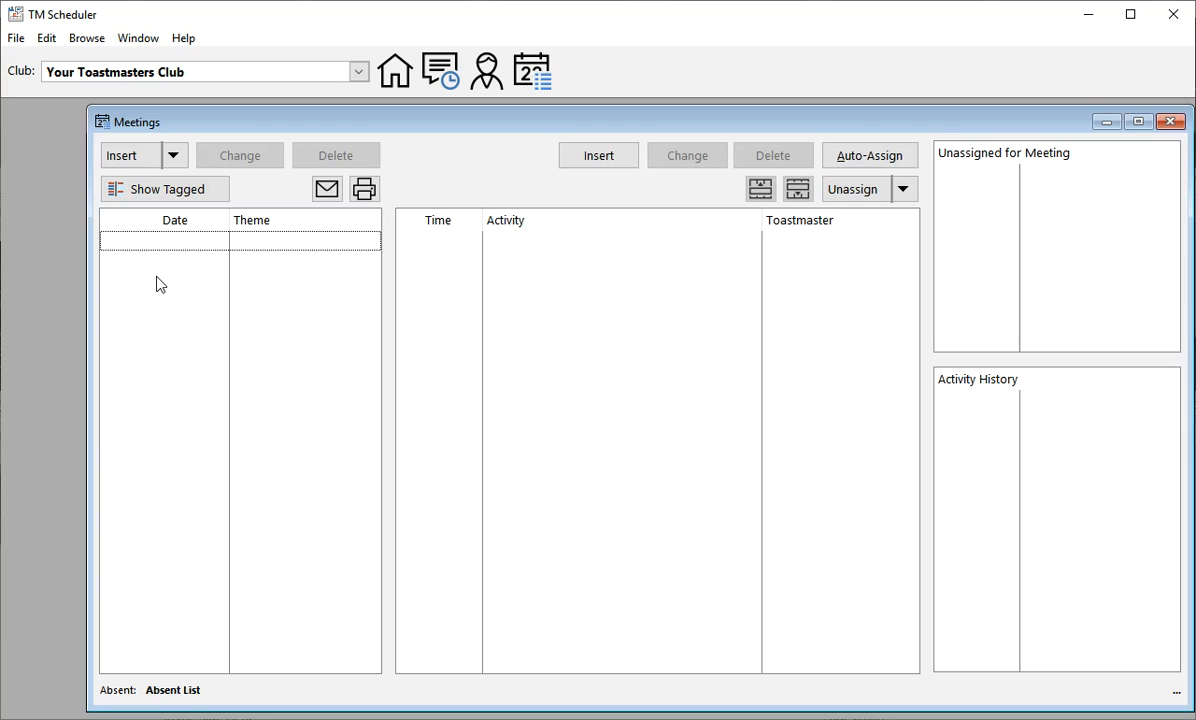
left_click(127, 156)
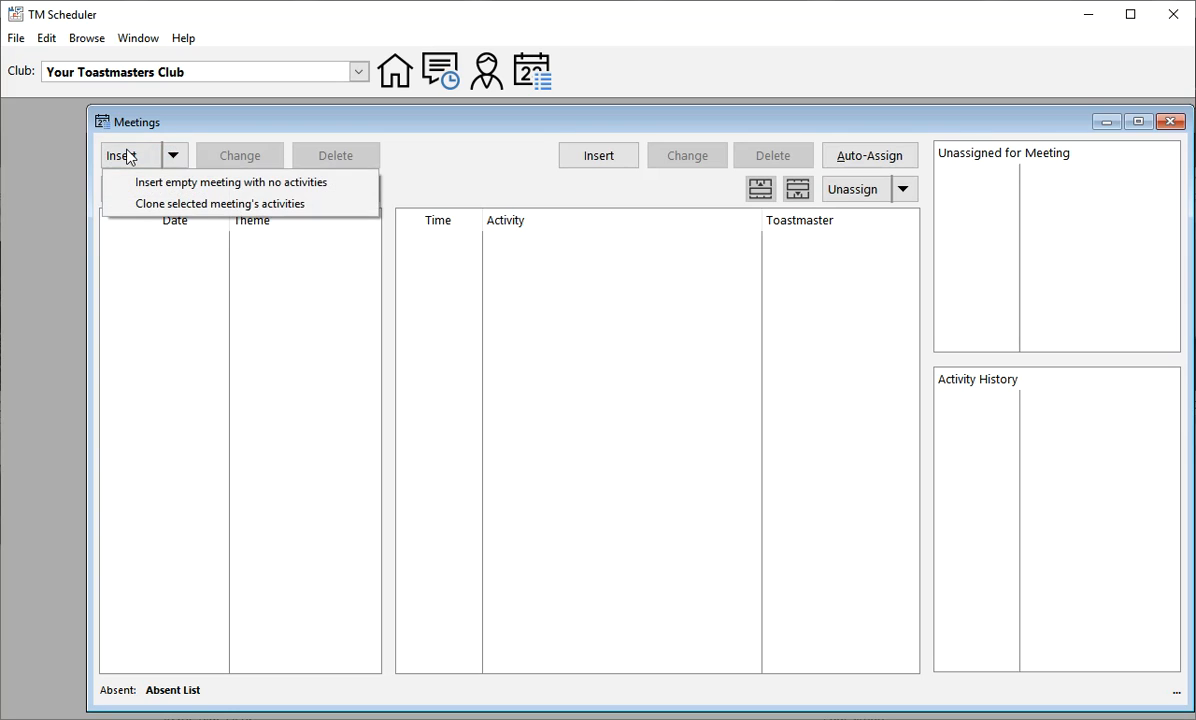
left_click(194, 183)
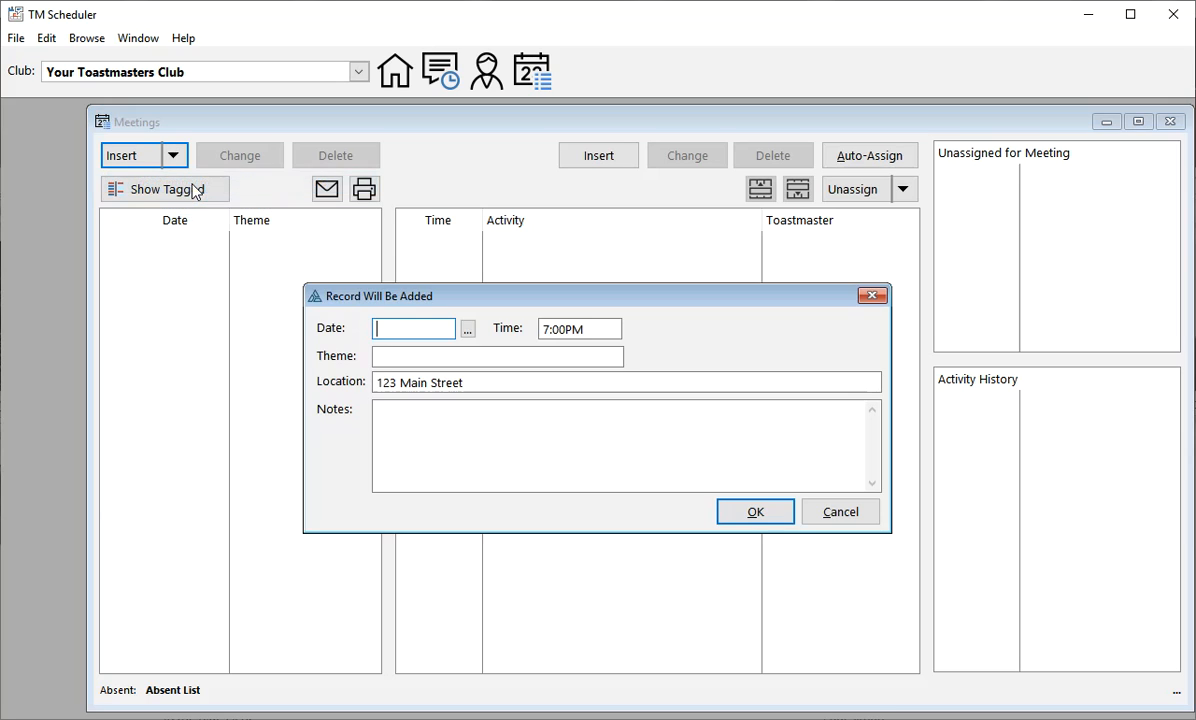
left_click(407, 330)
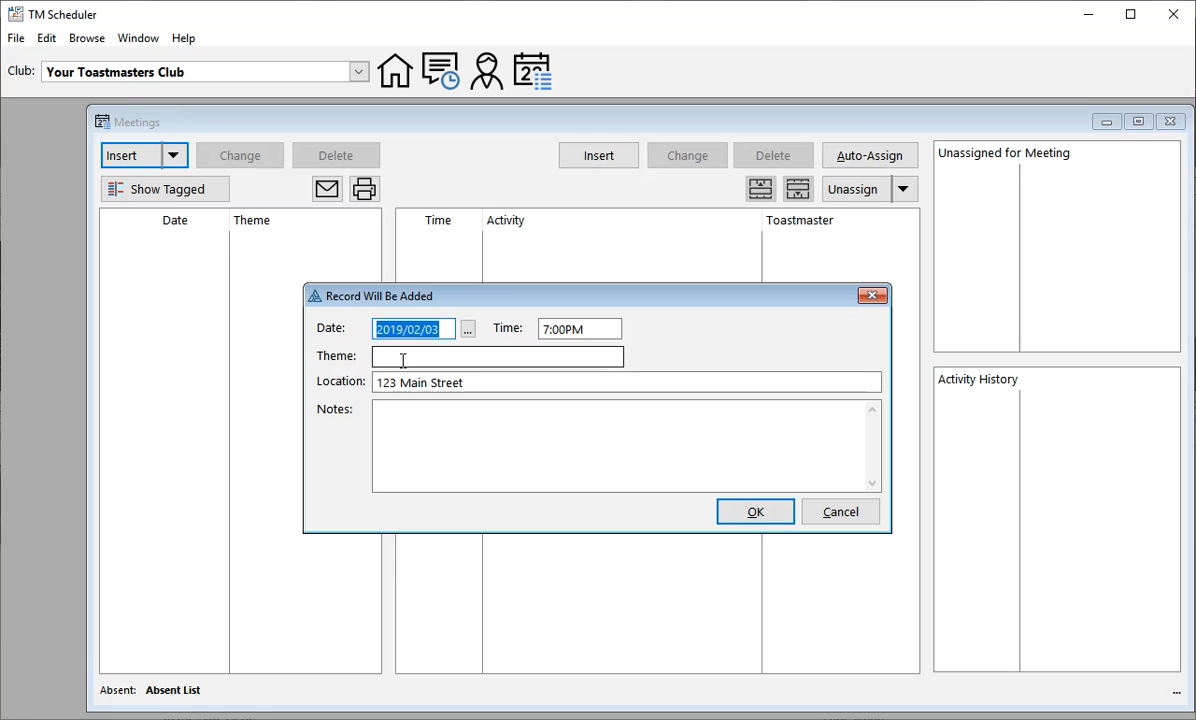
key("Tab")
key("Tab")
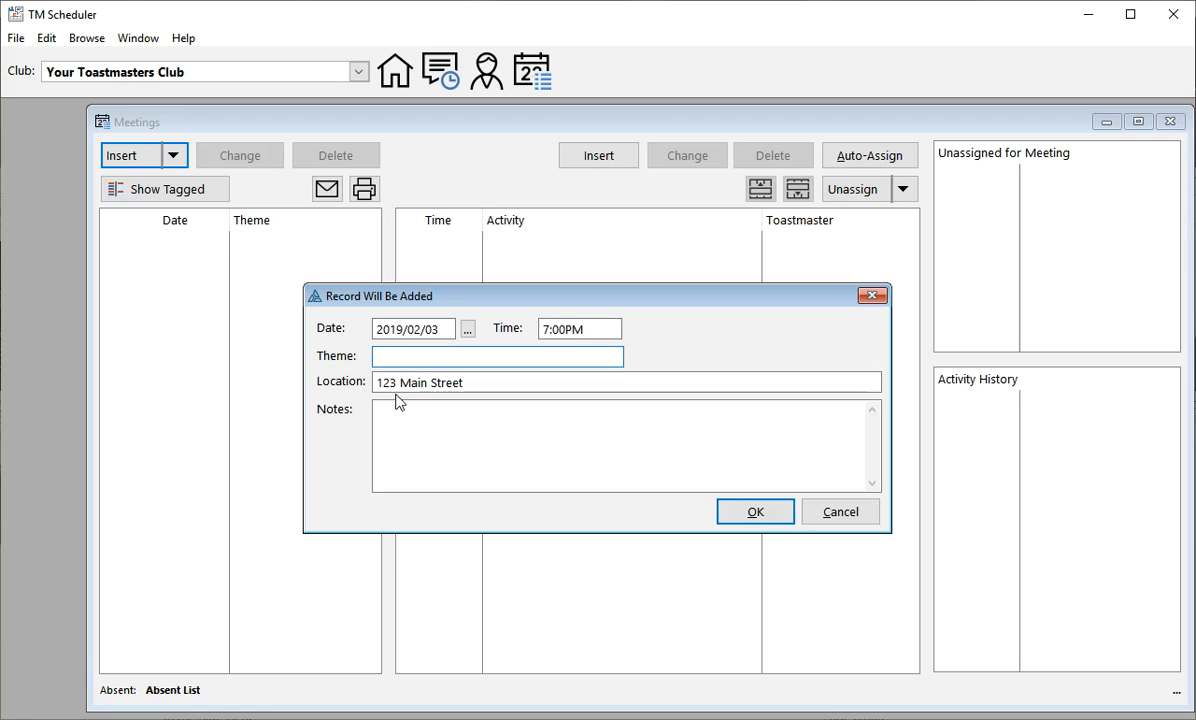
type("New Beginnings")
key("Tab")
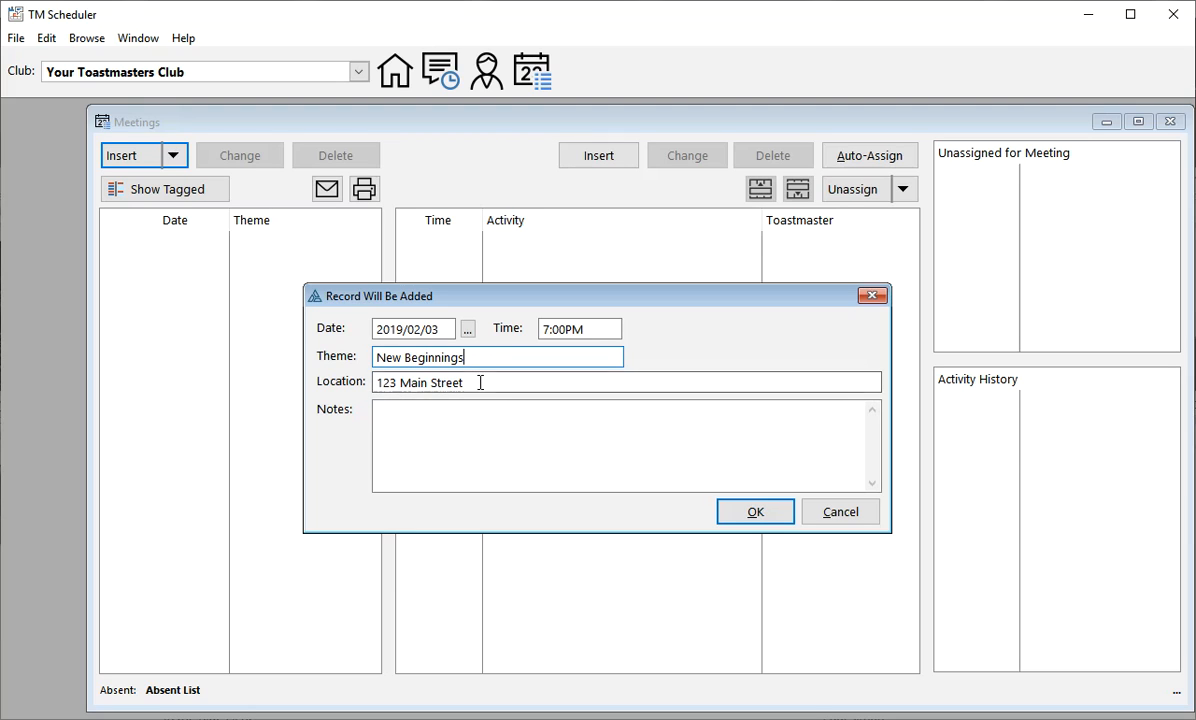
left_click(755, 512)
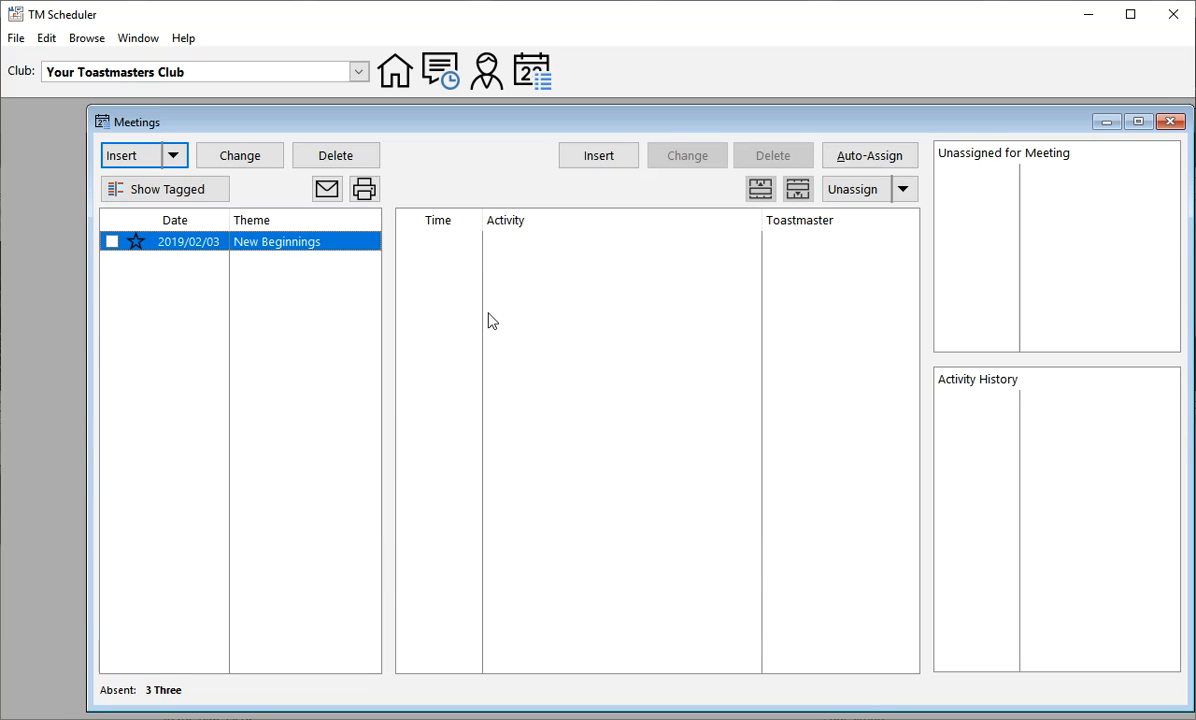
Add the regular activities Sergeant At Arms and Chair to the New Beginnings meeting schedule.
left_click(605, 160)
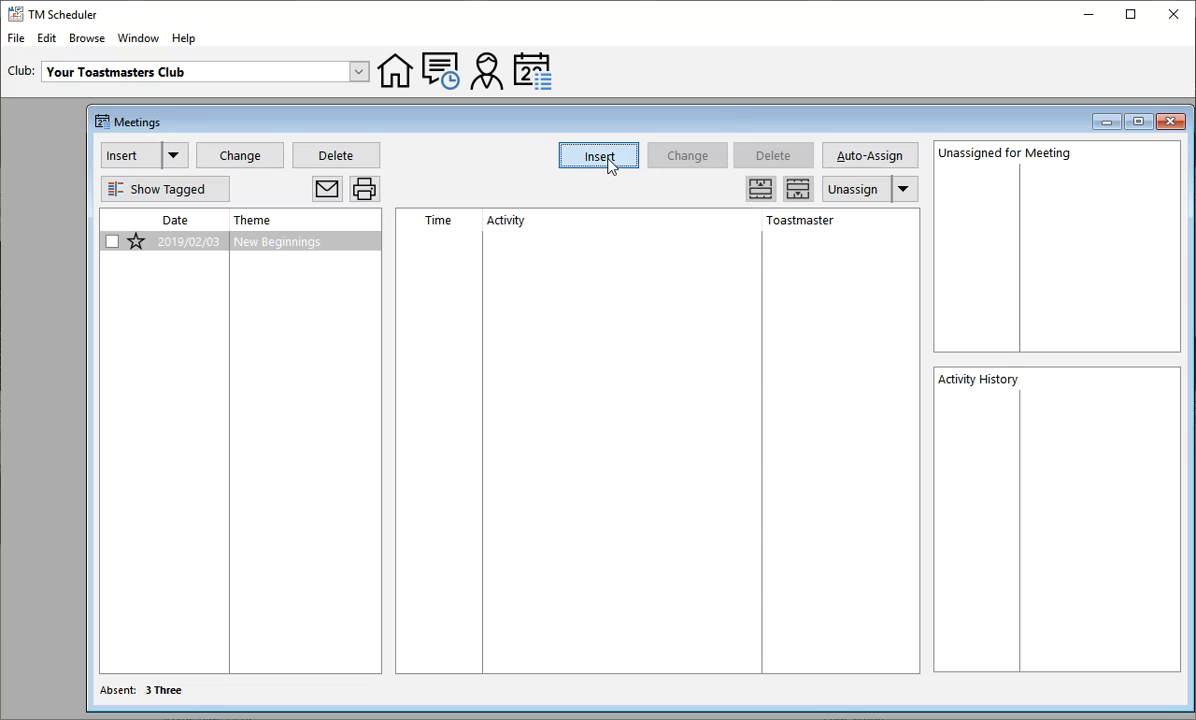
left_click(495, 323)
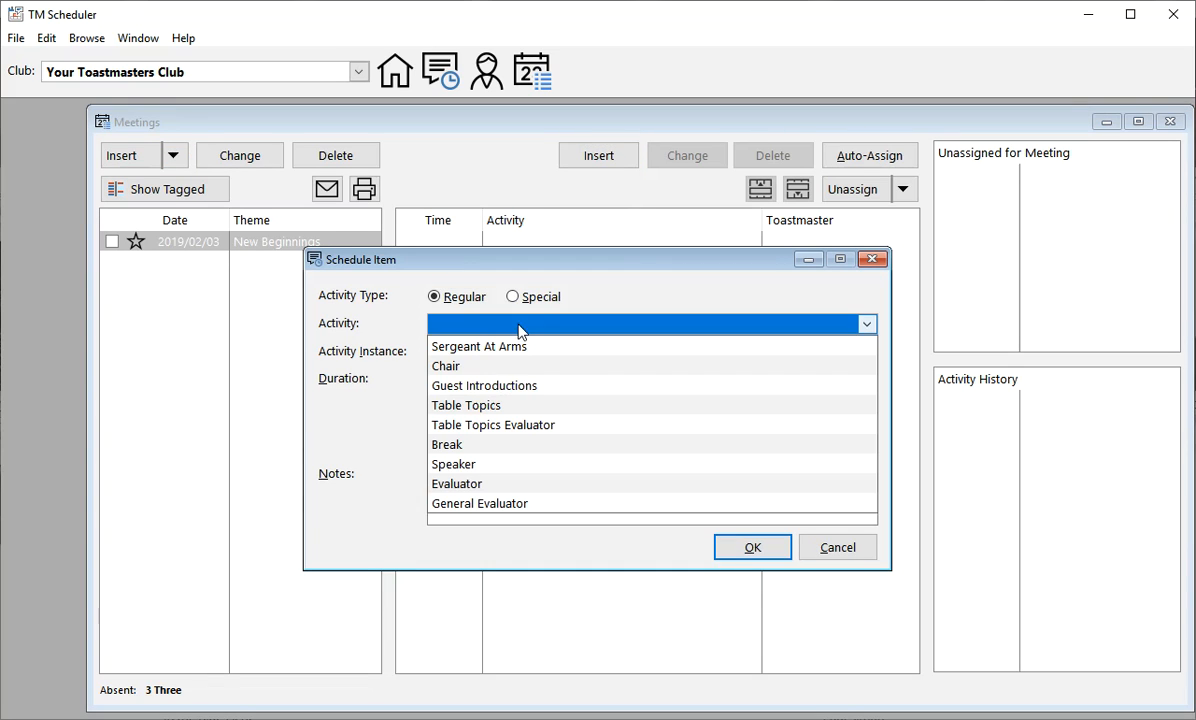
left_click(470, 348)
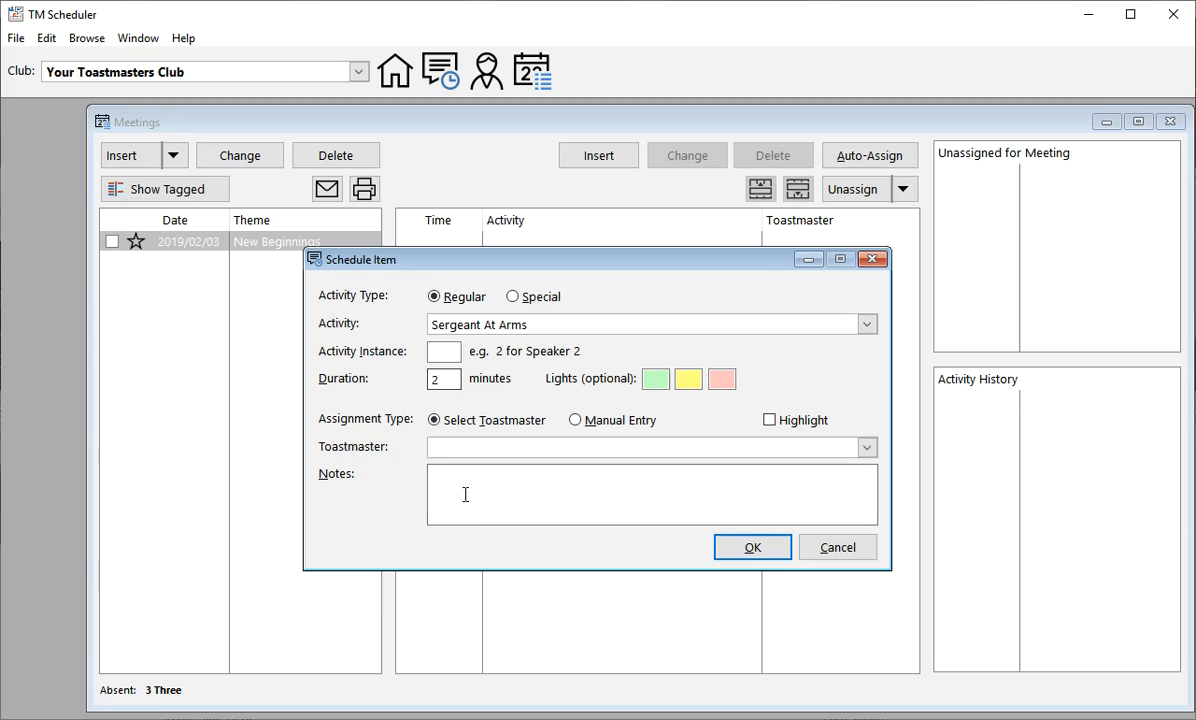
left_click(755, 547)
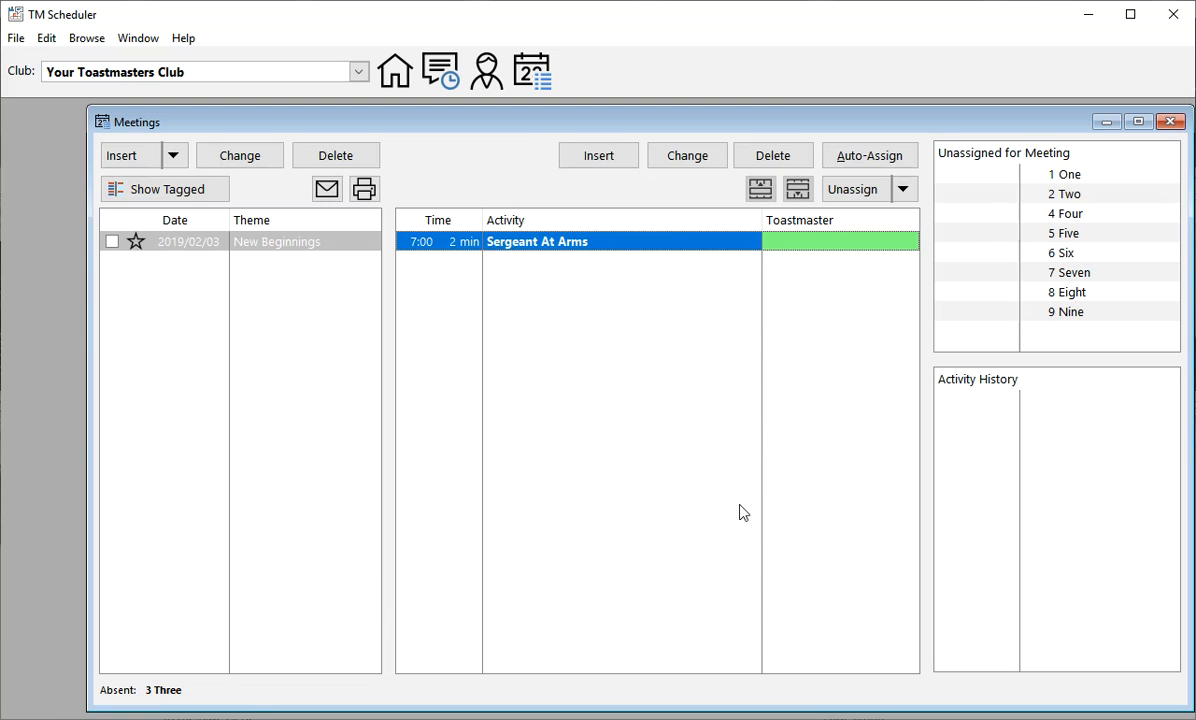
left_click(590, 157)
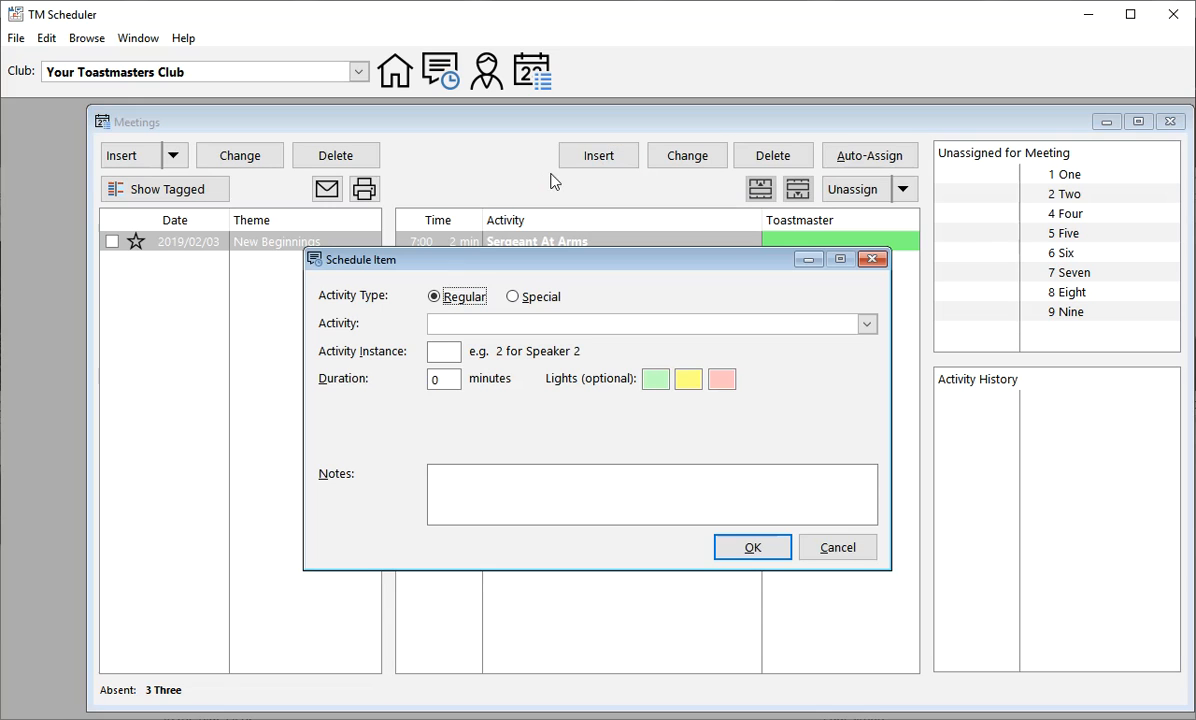
left_click(445, 324)
left_click(445, 366)
left_click(755, 547)
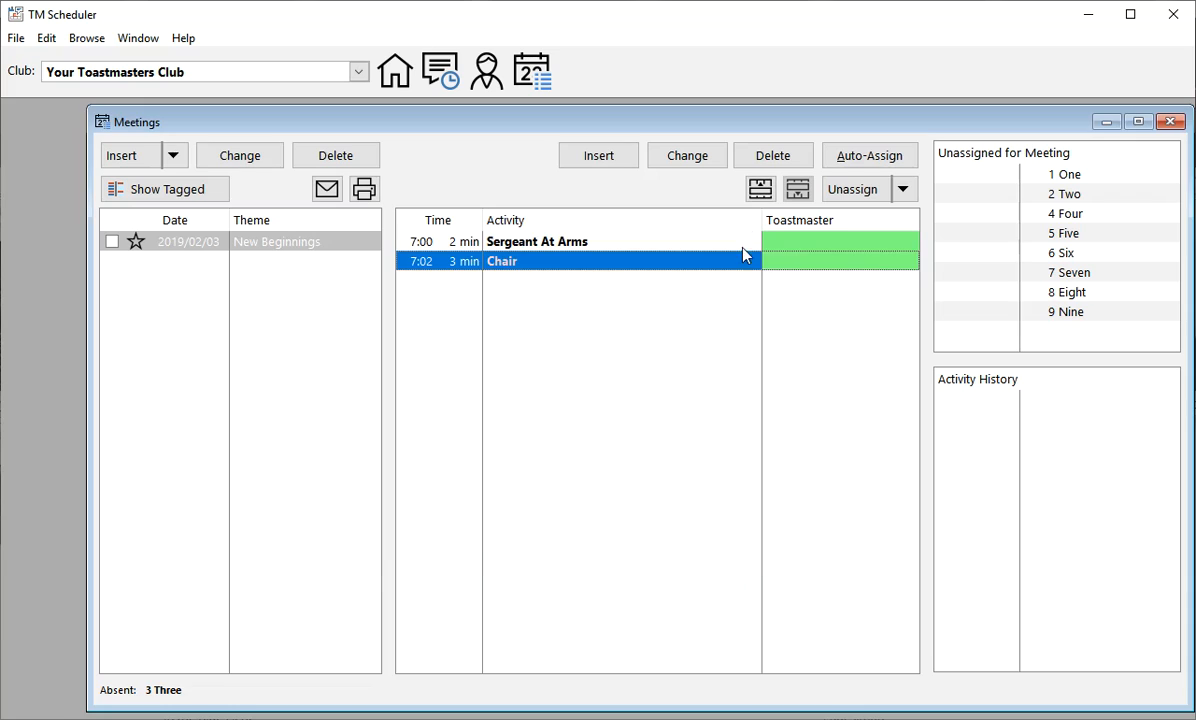
Add the Guest Introductions and Table Topics activities to the meeting schedule after Chair.
left_click(613, 160)
left_click(445, 324)
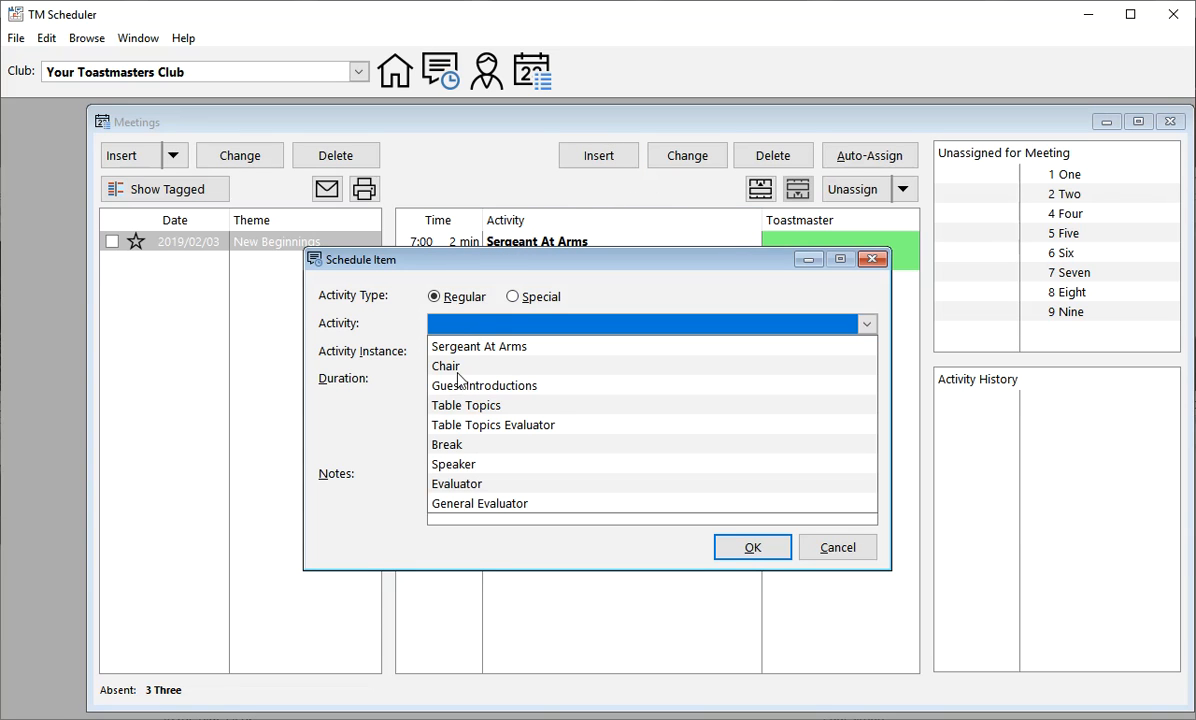
left_click(458, 386)
left_click(754, 546)
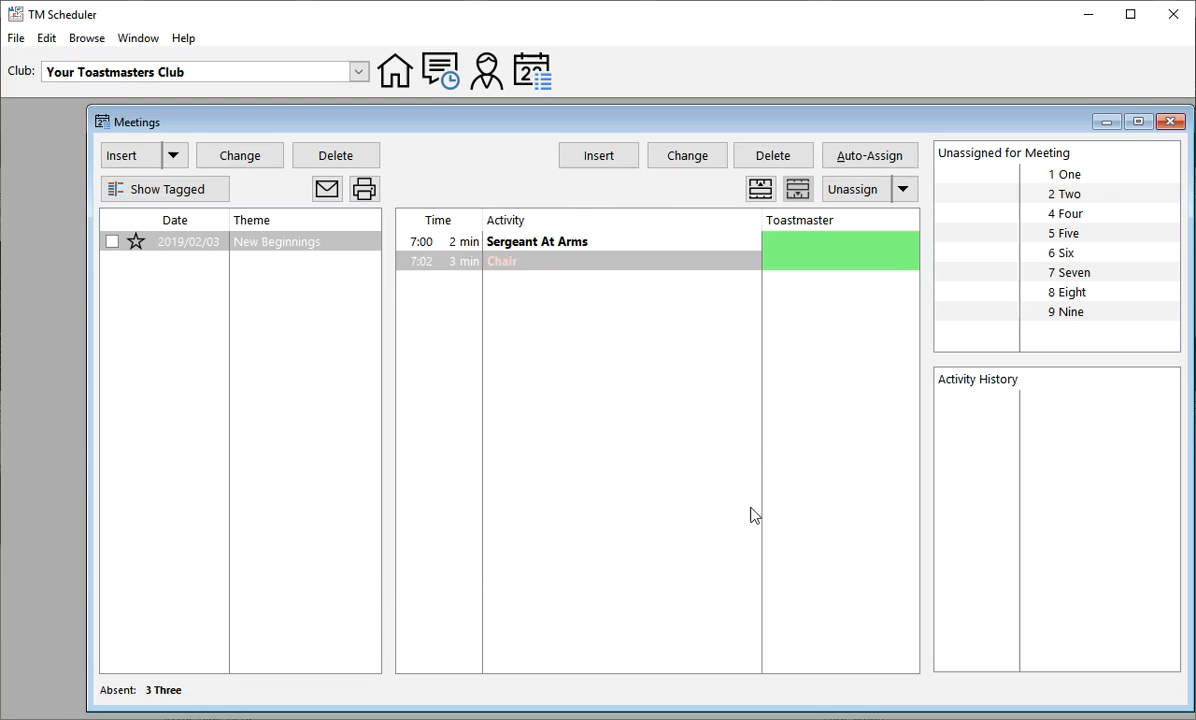
left_click(616, 162)
left_click(812, 322)
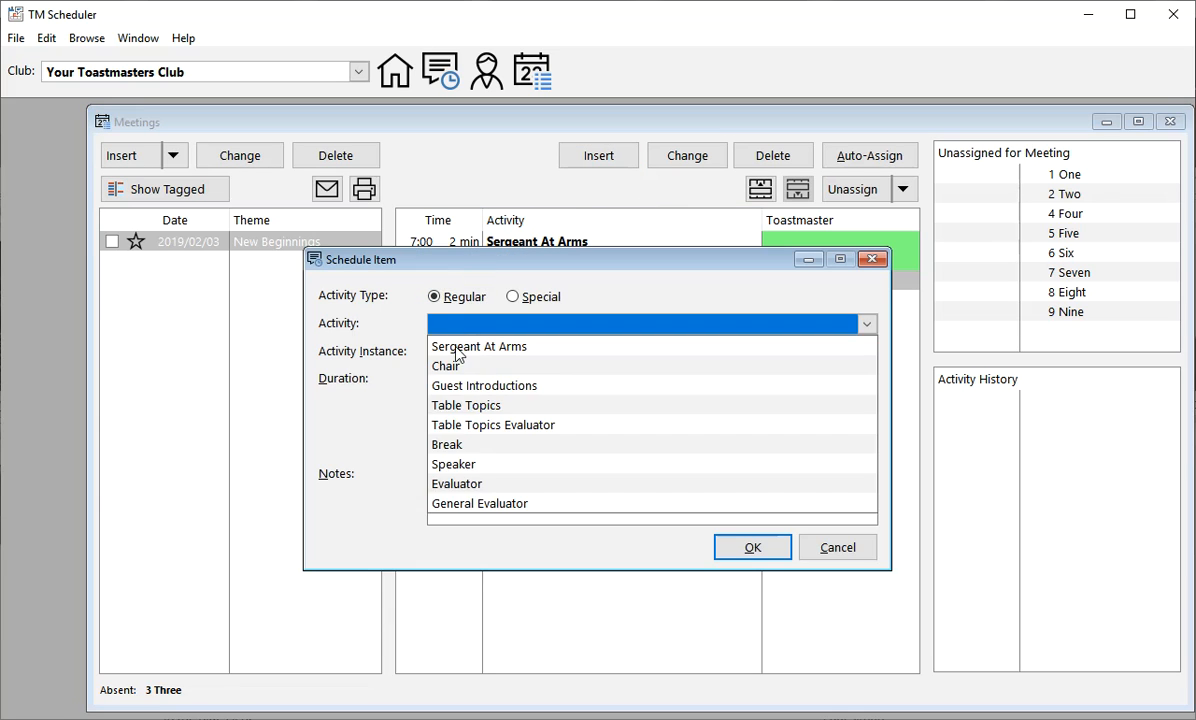
left_click(470, 404)
left_click(753, 548)
Add the Table Topics Evaluator activity to the schedule and check the notes of the Table Topics item.
left_click(578, 157)
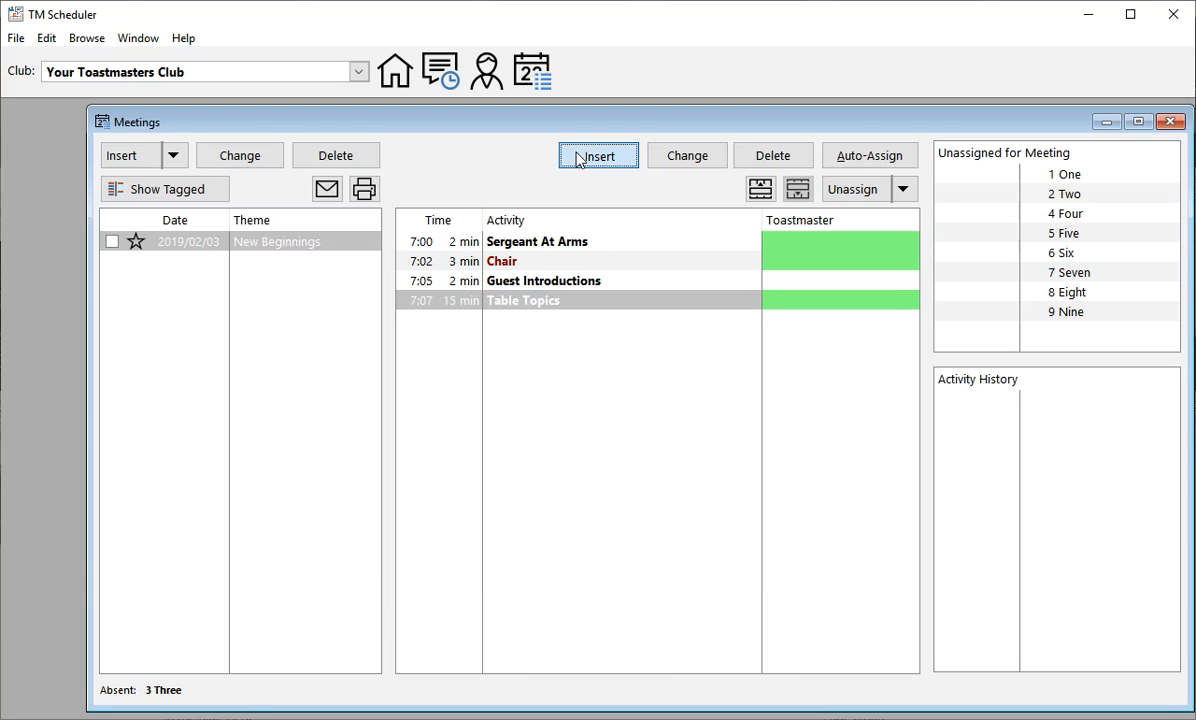
left_click(462, 324)
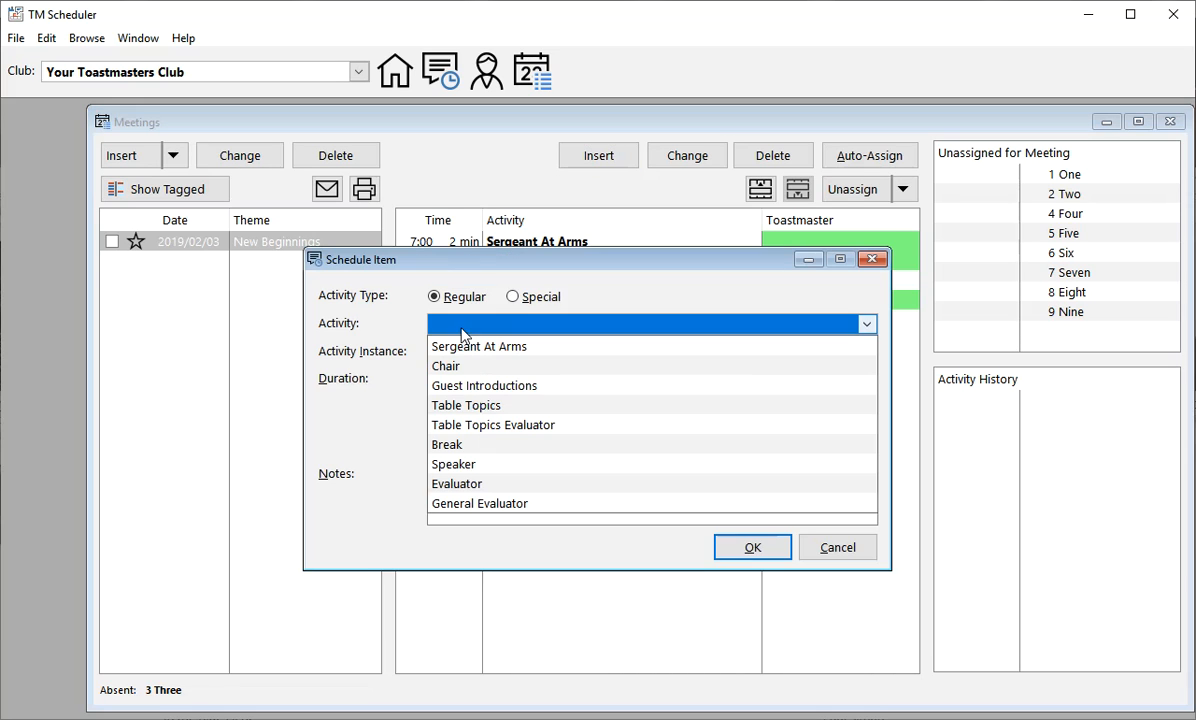
left_click(464, 428)
left_click(750, 547)
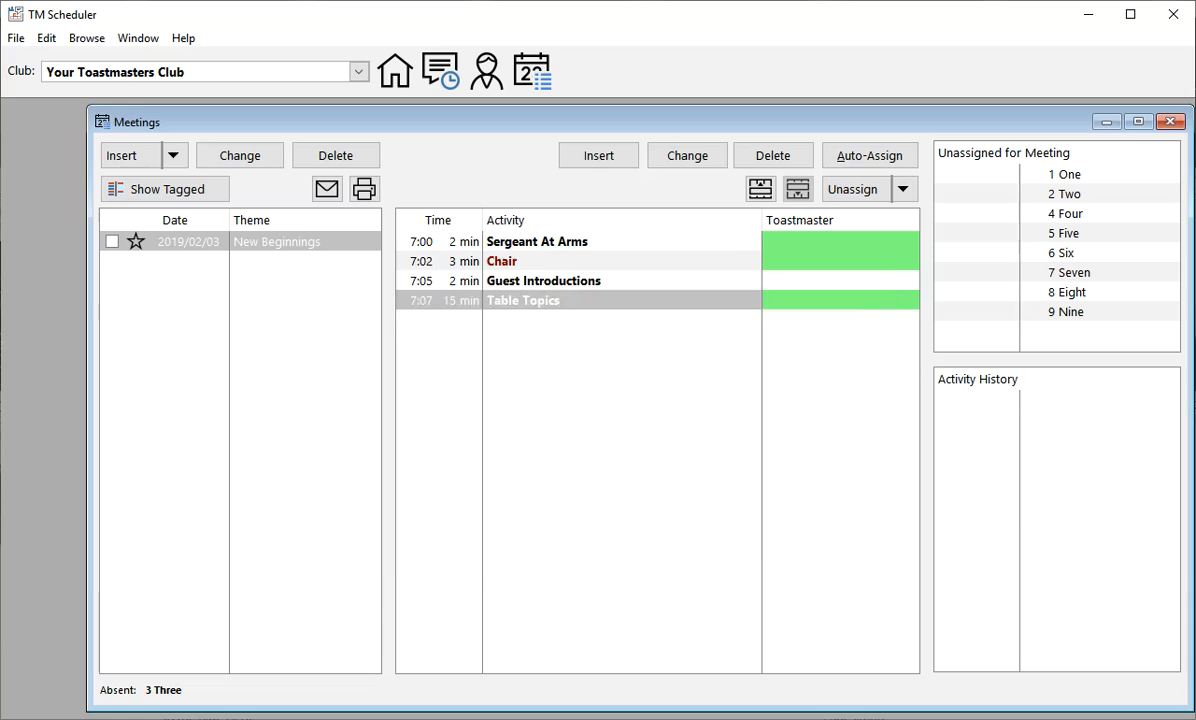
double_click(508, 298)
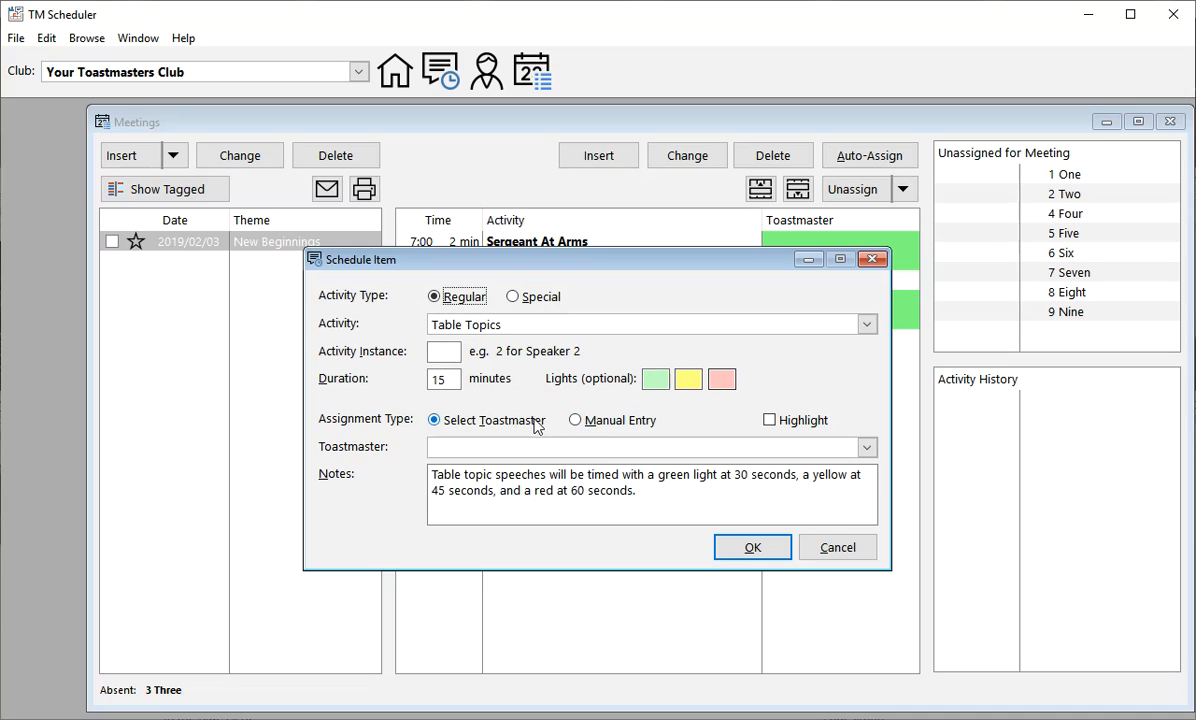
left_click(750, 549)
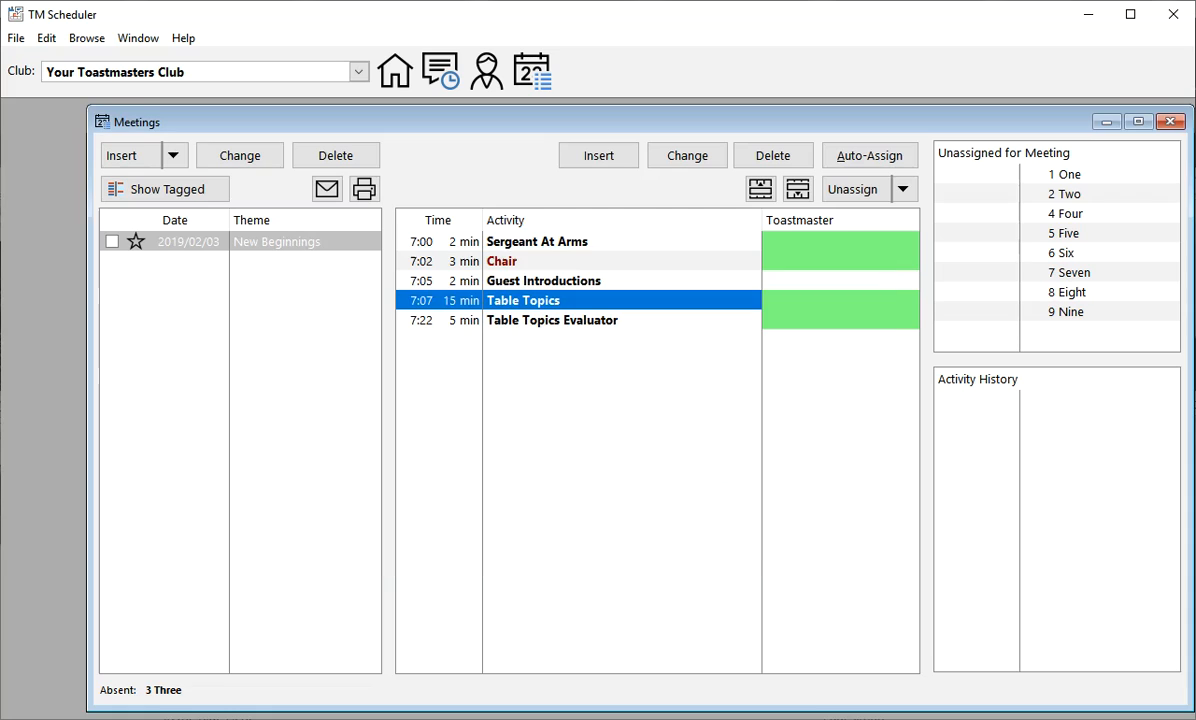
Add the Break and Speaker activities to the meeting schedule after Table Topics Evaluator.
left_click(603, 160)
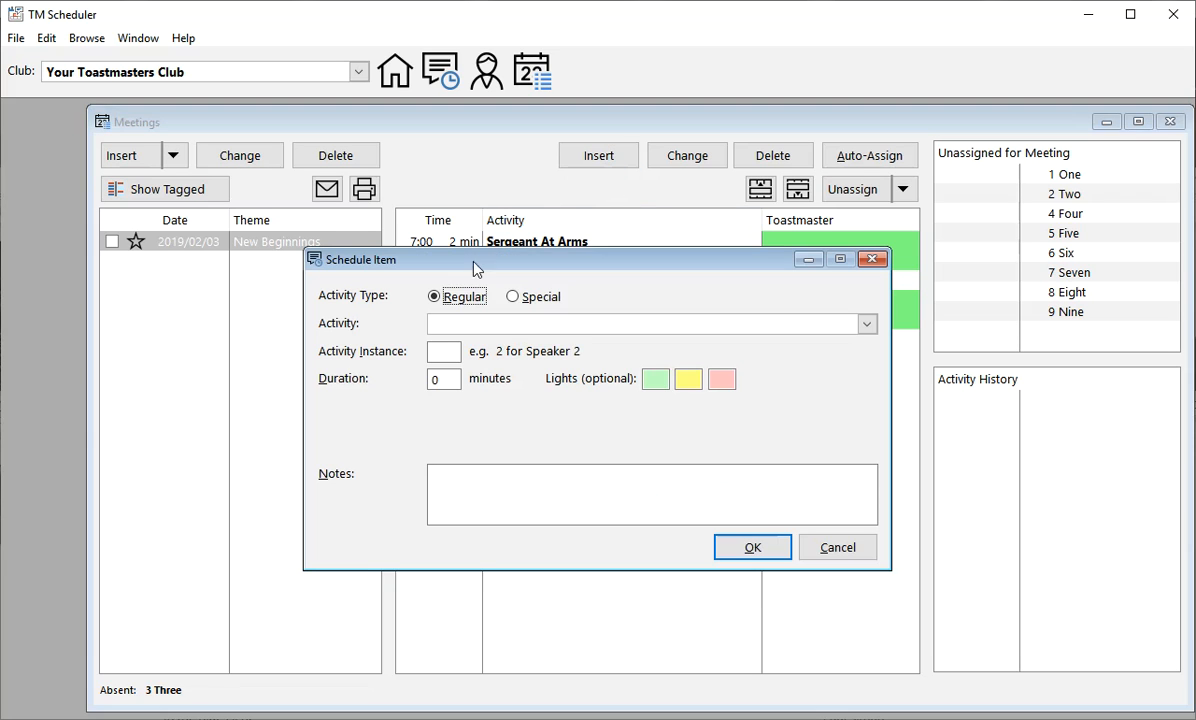
left_click(476, 324)
left_click(452, 418)
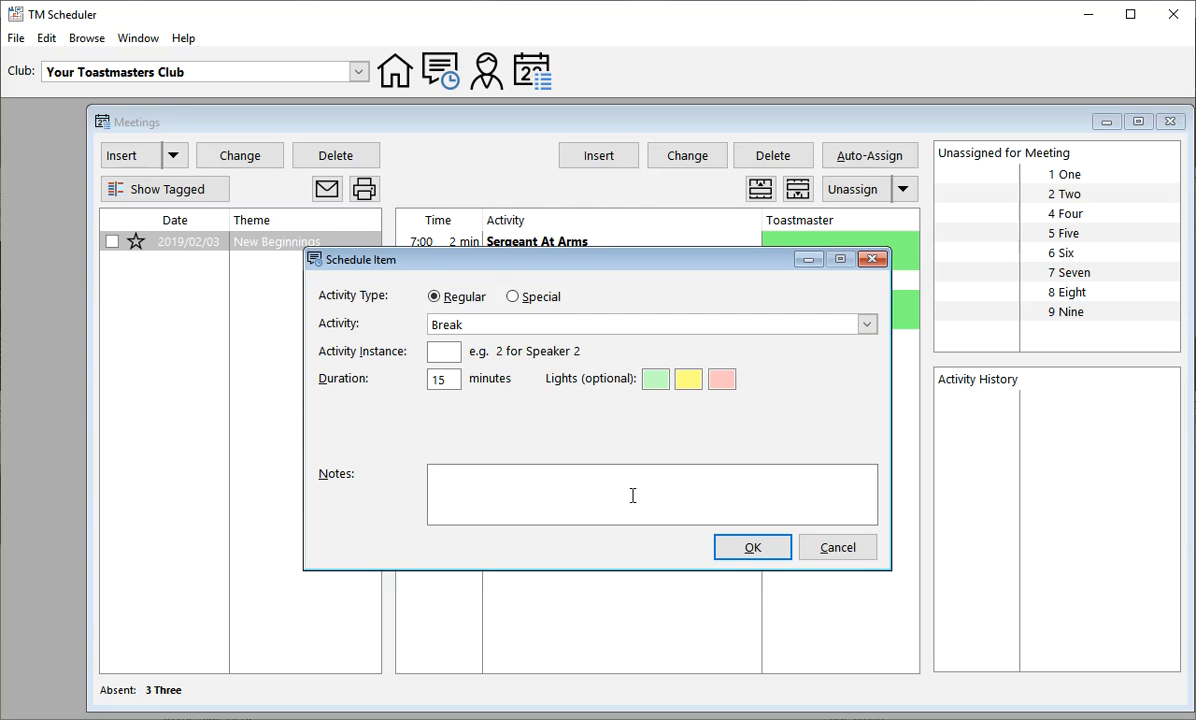
left_click(750, 547)
left_click(597, 160)
left_click(485, 326)
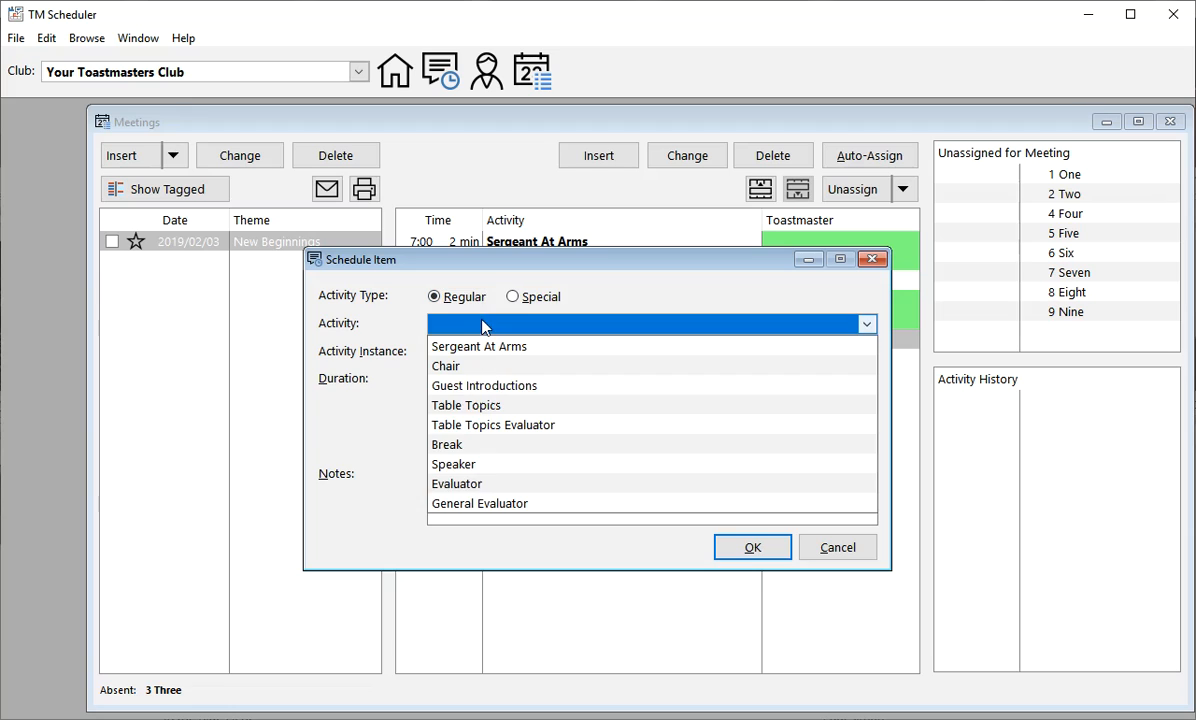
left_click(462, 463)
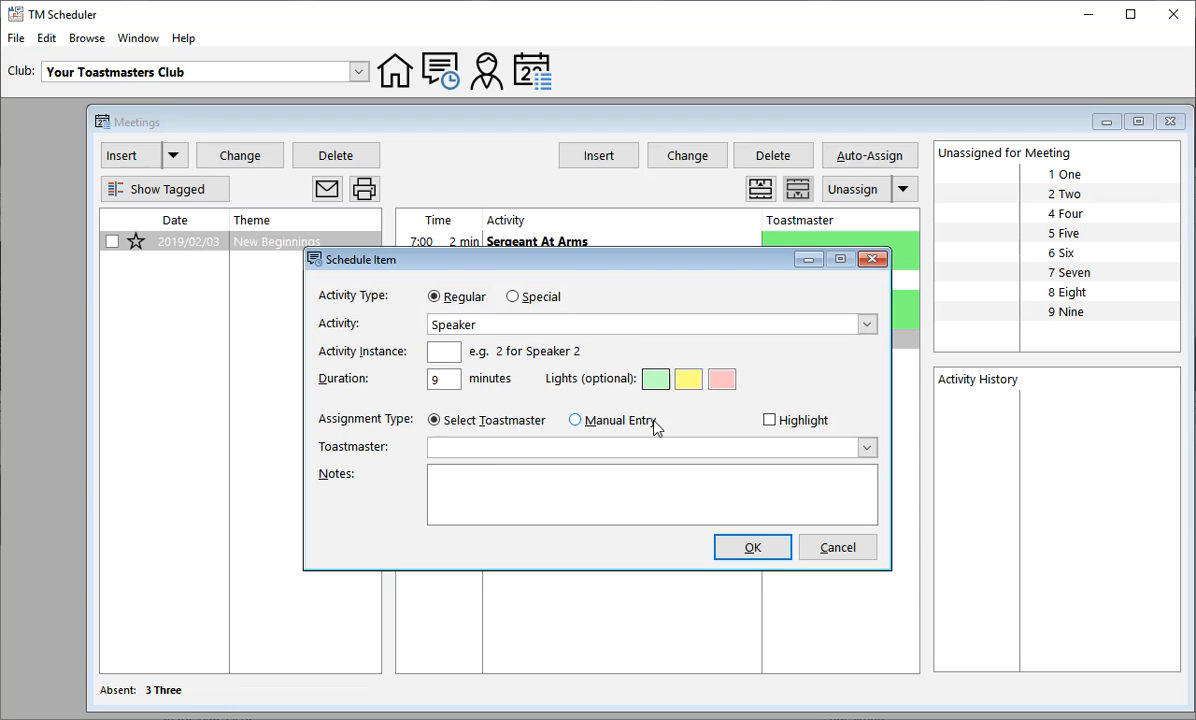
left_click(753, 548)
Add the Evaluator activity to the meeting schedule after Speaker.
left_click(605, 160)
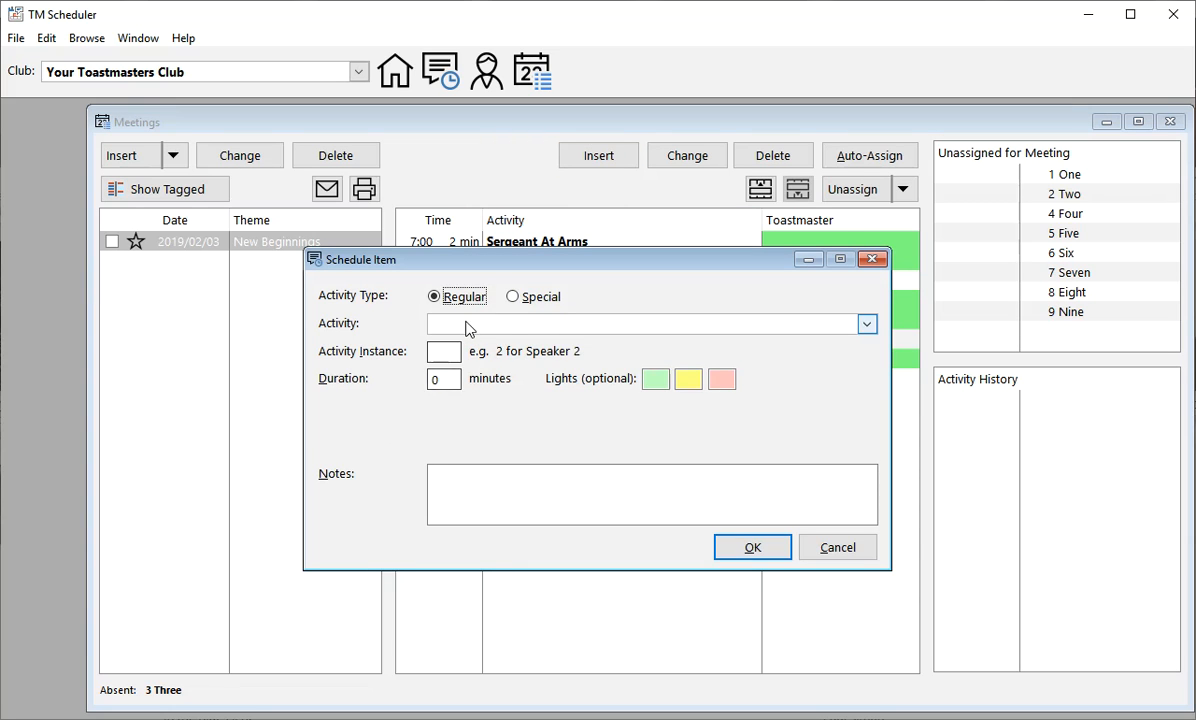
left_click(545, 326)
left_click(473, 483)
left_click(727, 552)
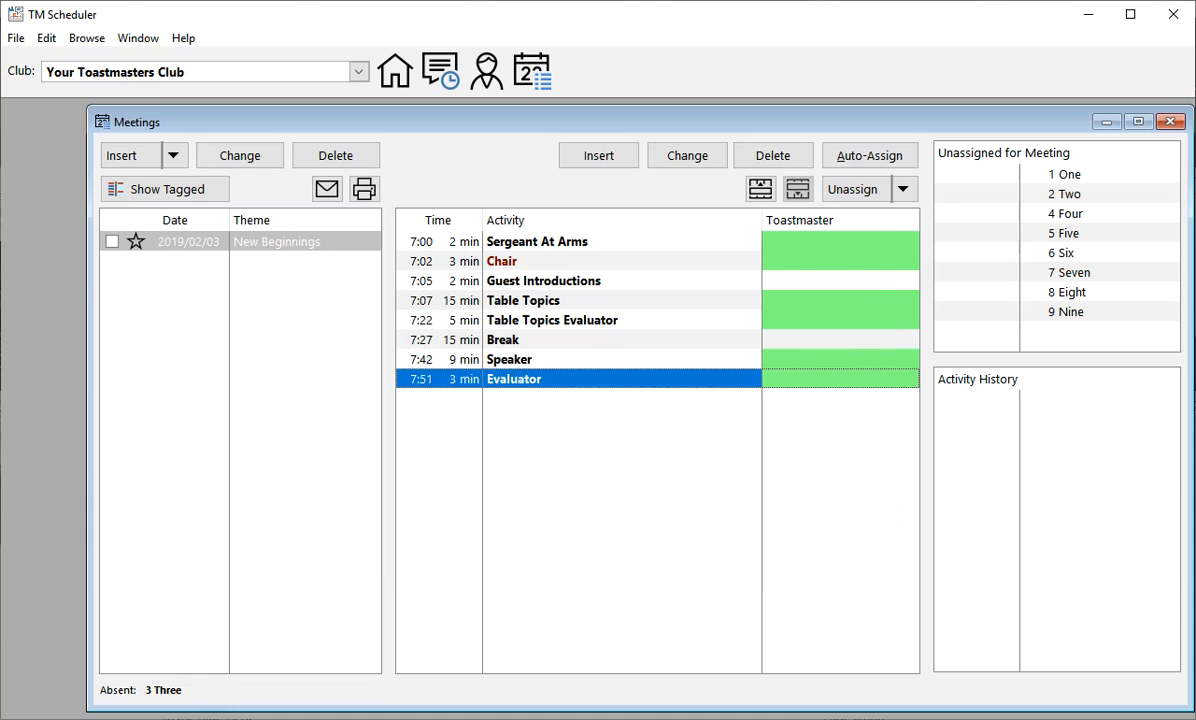
Add the General Evaluator activity to the meeting schedule after Evaluator.
left_click(588, 160)
left_click(460, 320)
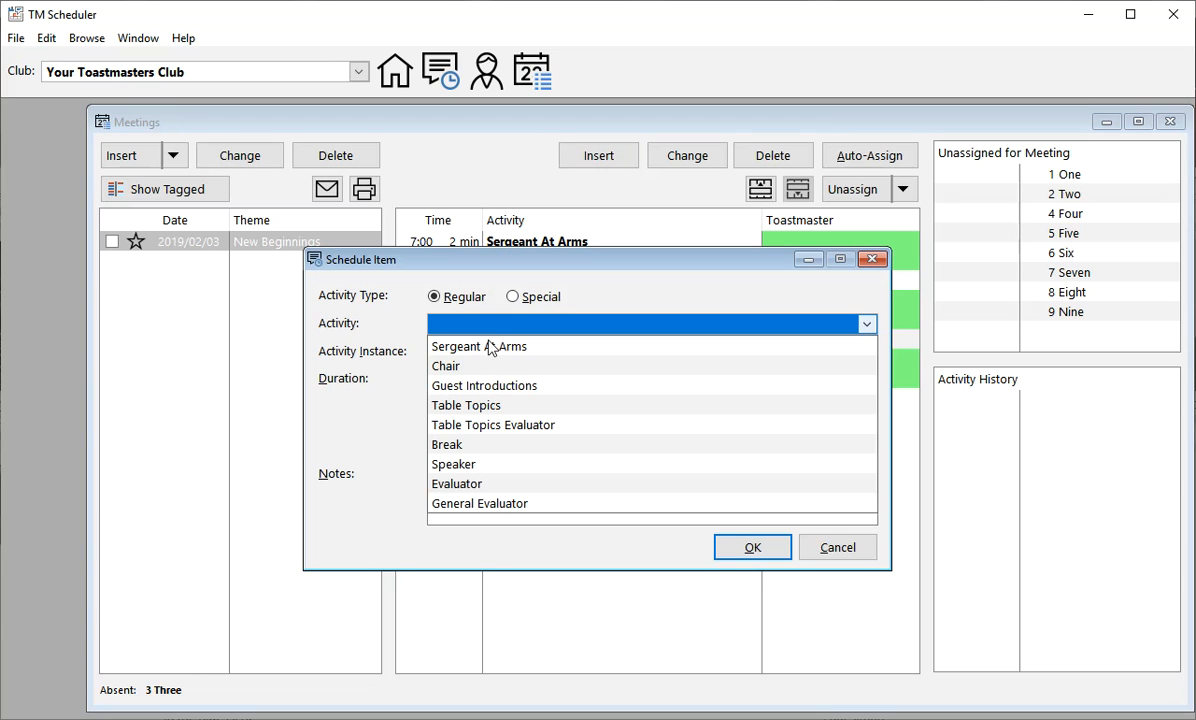
left_click(481, 502)
left_click(716, 554)
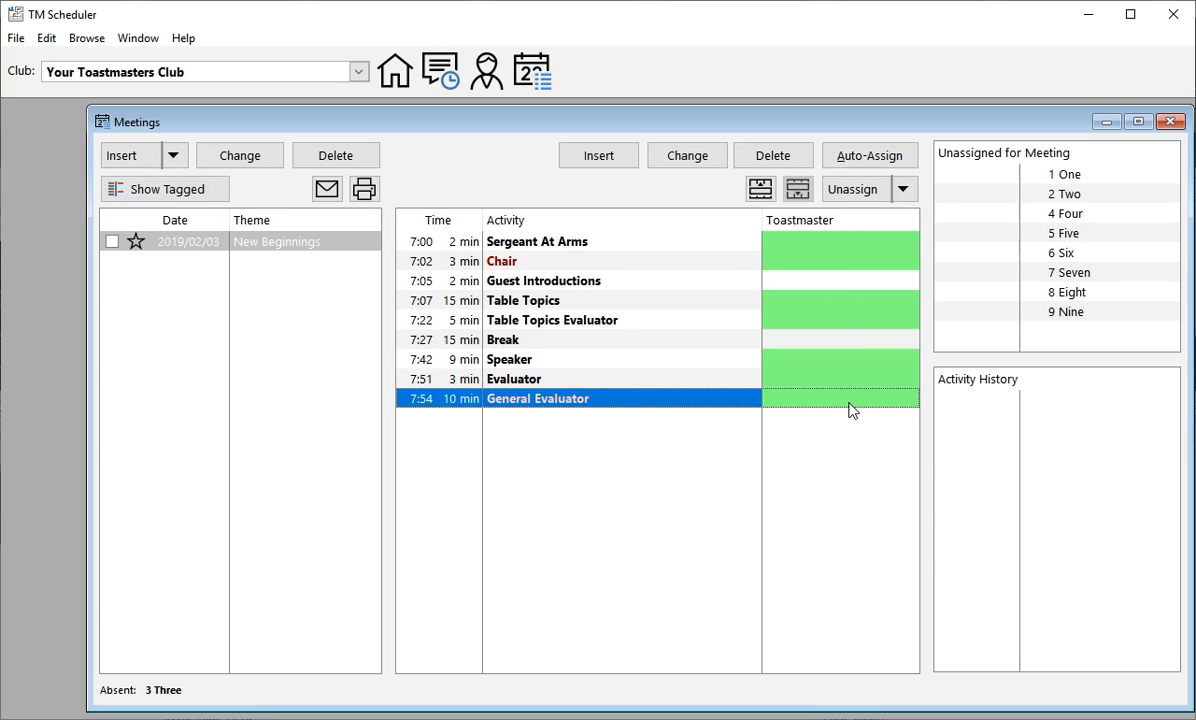
Review the toastmaster slots of the first three schedule items and check how Guest Introductions is assigned in the activities list and its schedule item.
left_click(813, 247)
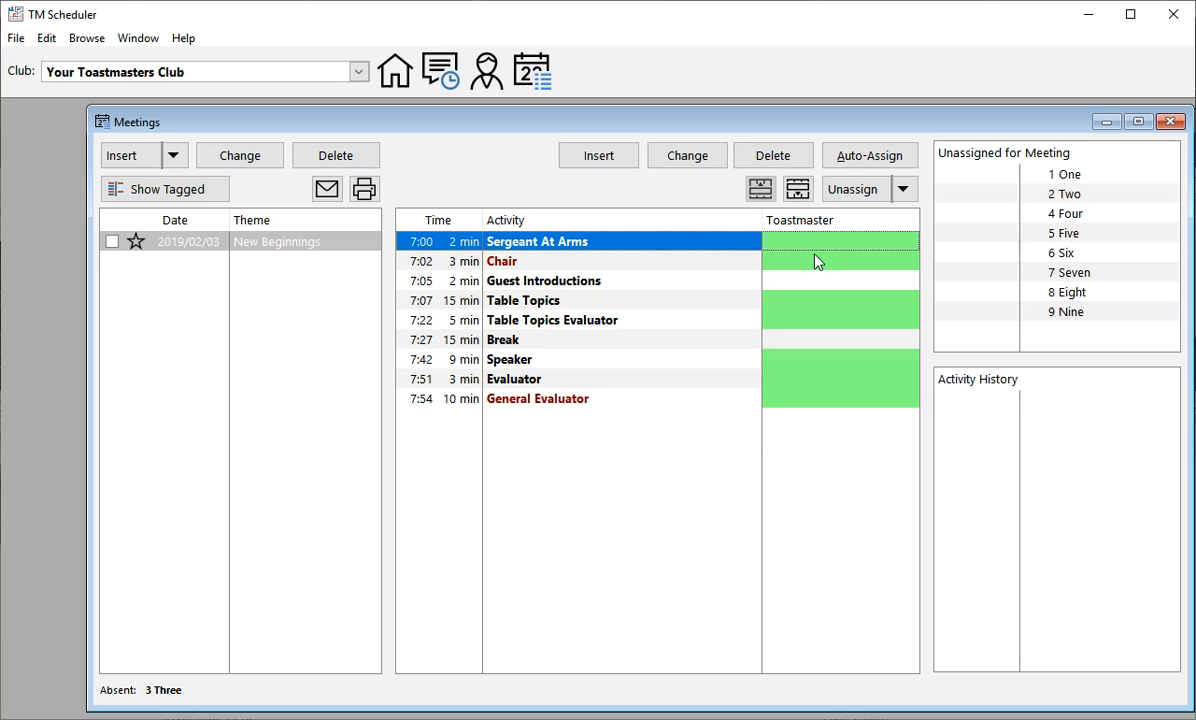
left_click(815, 259)
left_click(816, 246)
left_click(816, 262)
left_click(812, 285)
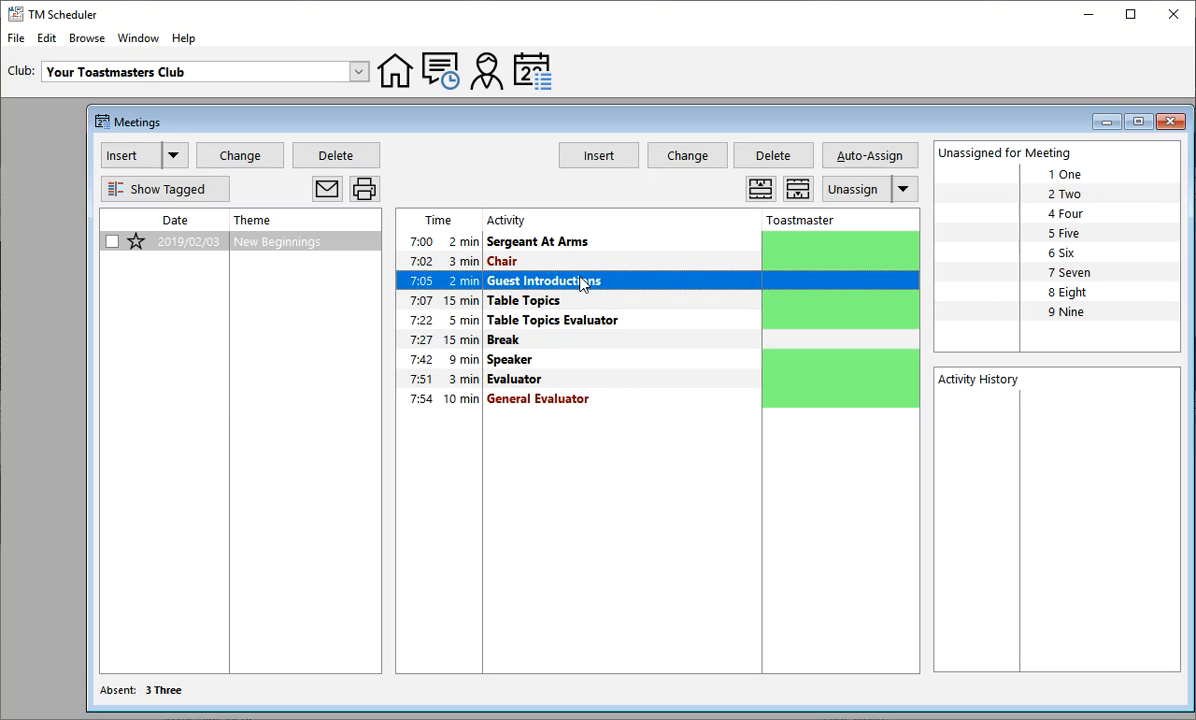
left_click(447, 80)
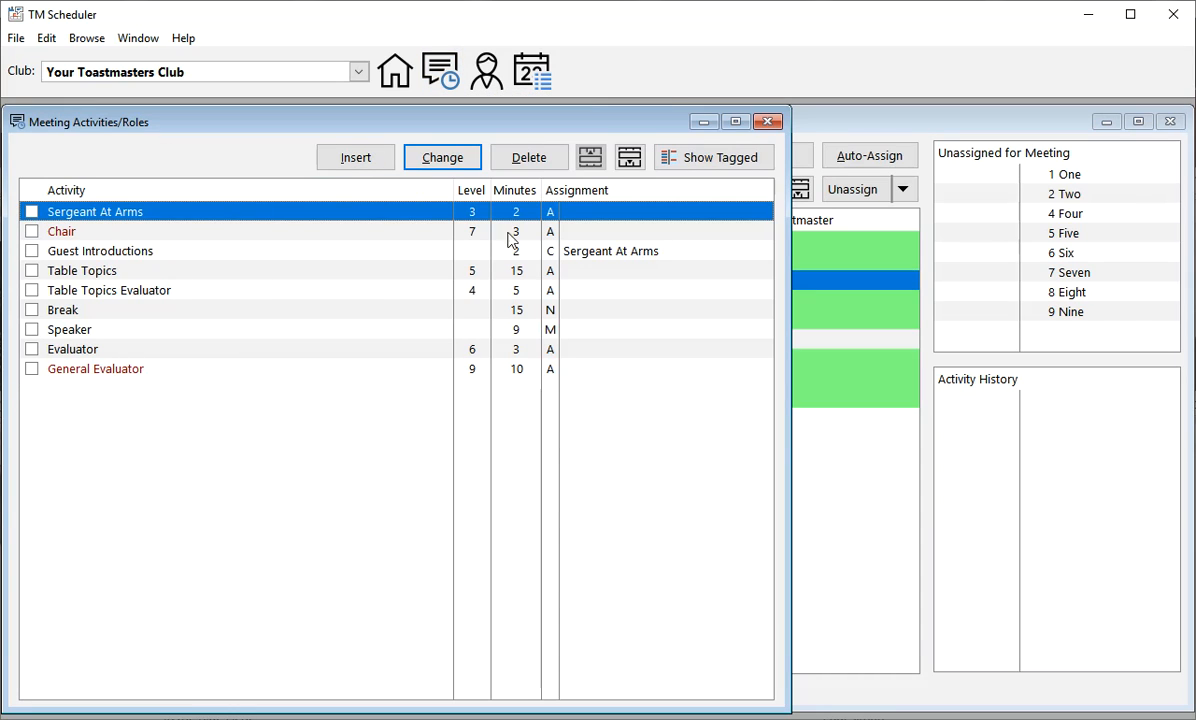
left_click(592, 258)
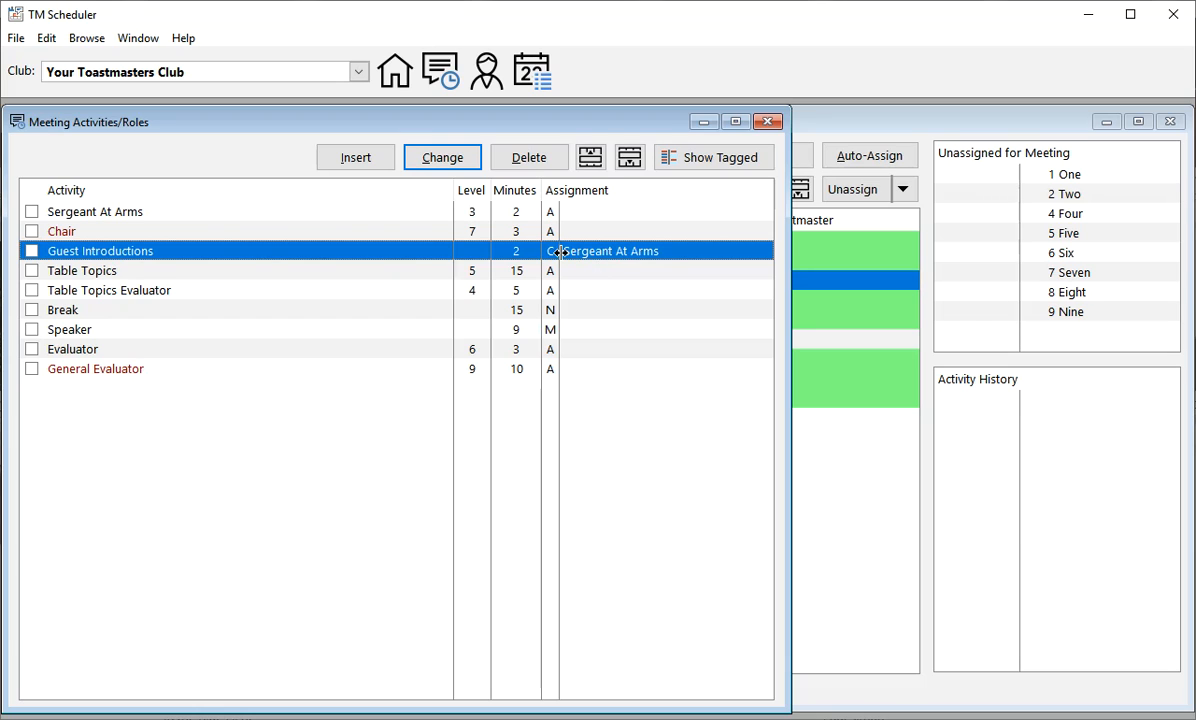
left_click(769, 122)
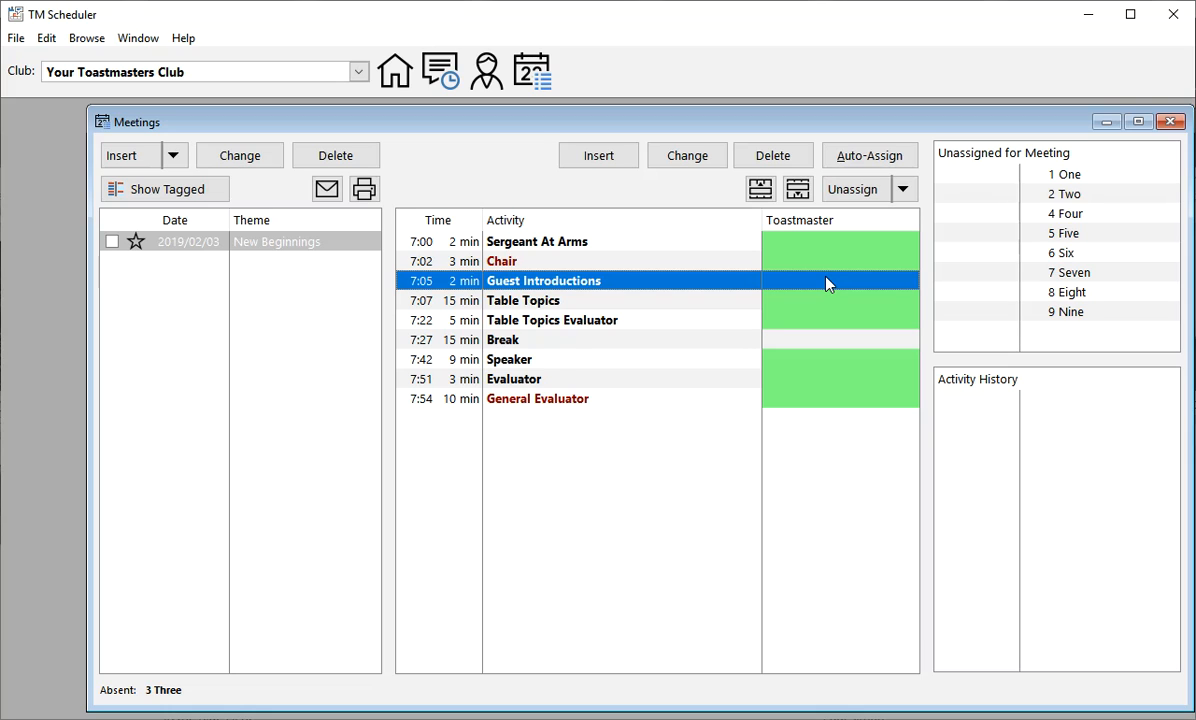
double_click(826, 282)
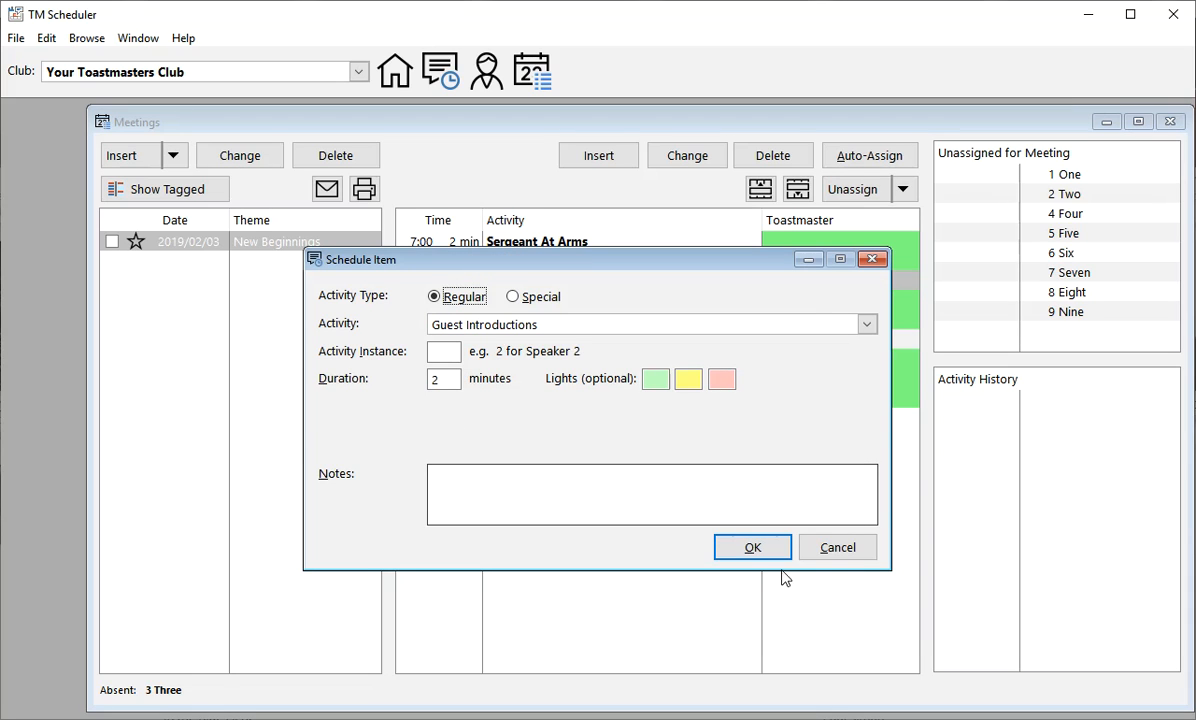
left_click(836, 548)
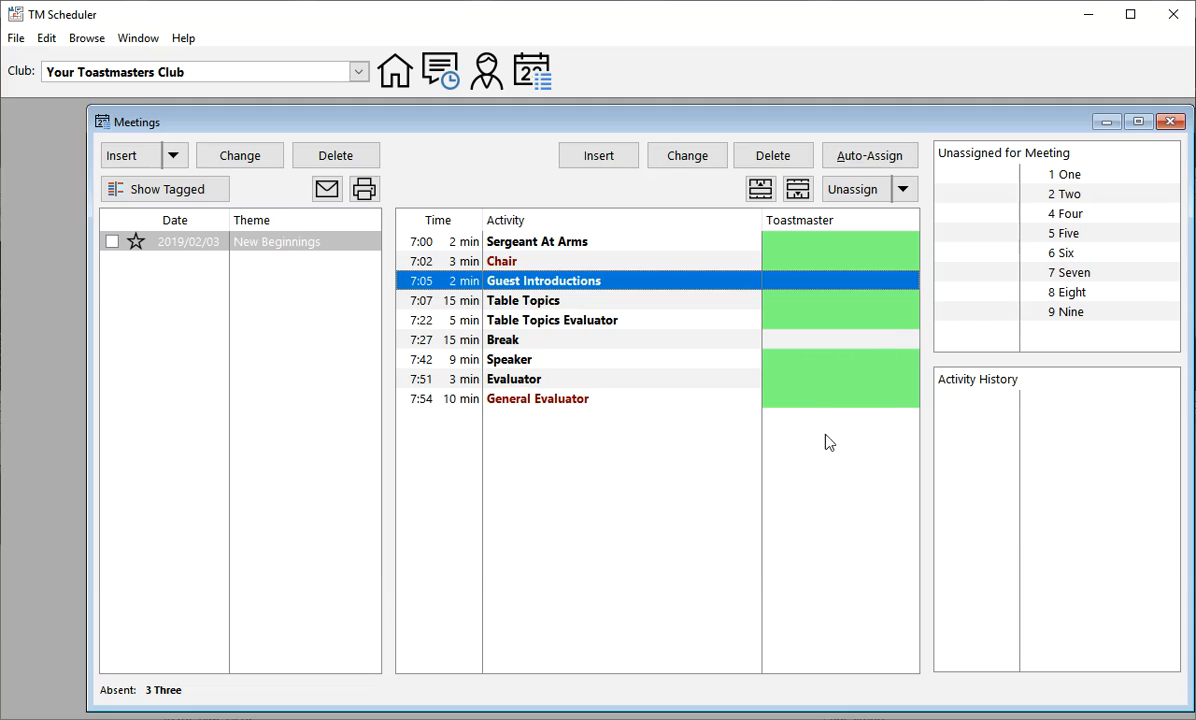
Look over the Table Topics, Table Topics Evaluator and Break items and auto-assign toastmasters to the meeting's open items.
left_click(553, 304)
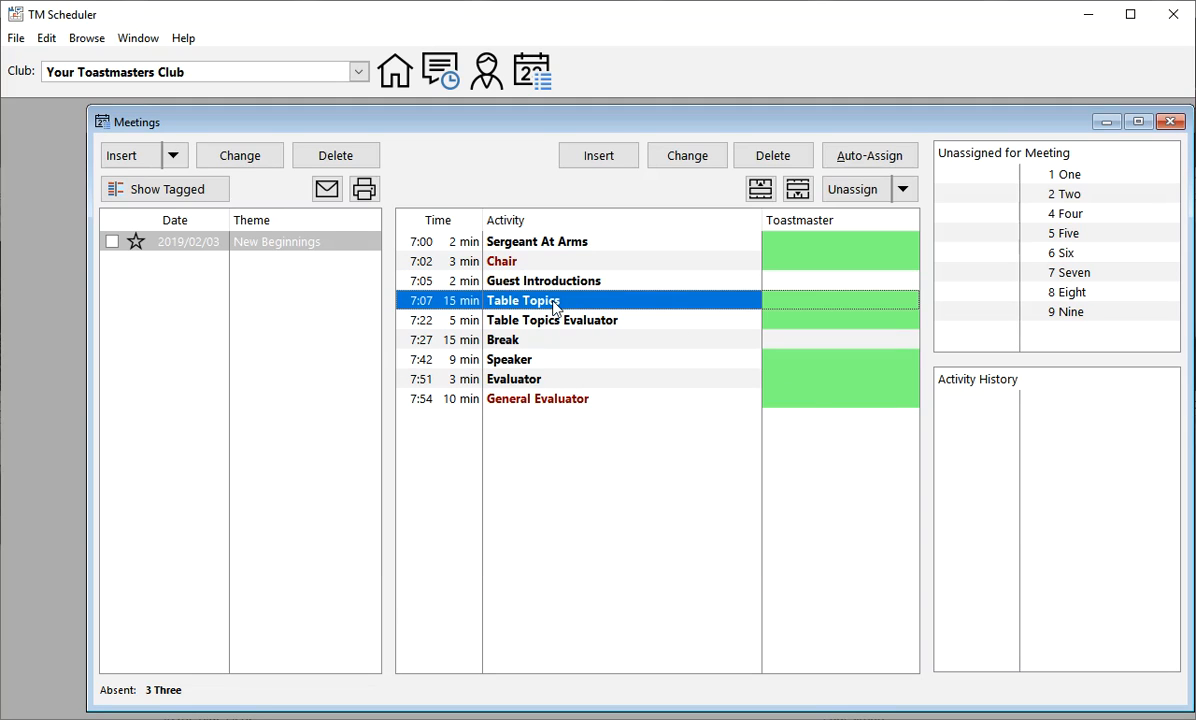
left_click(569, 326)
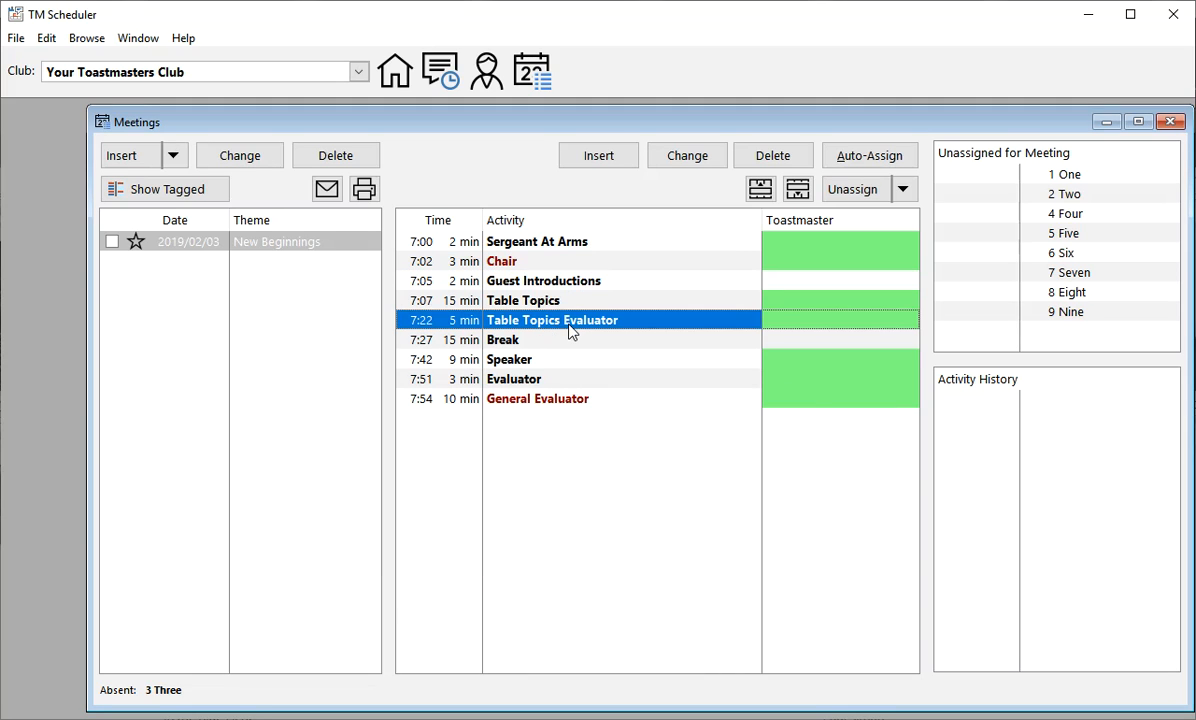
left_click(573, 341)
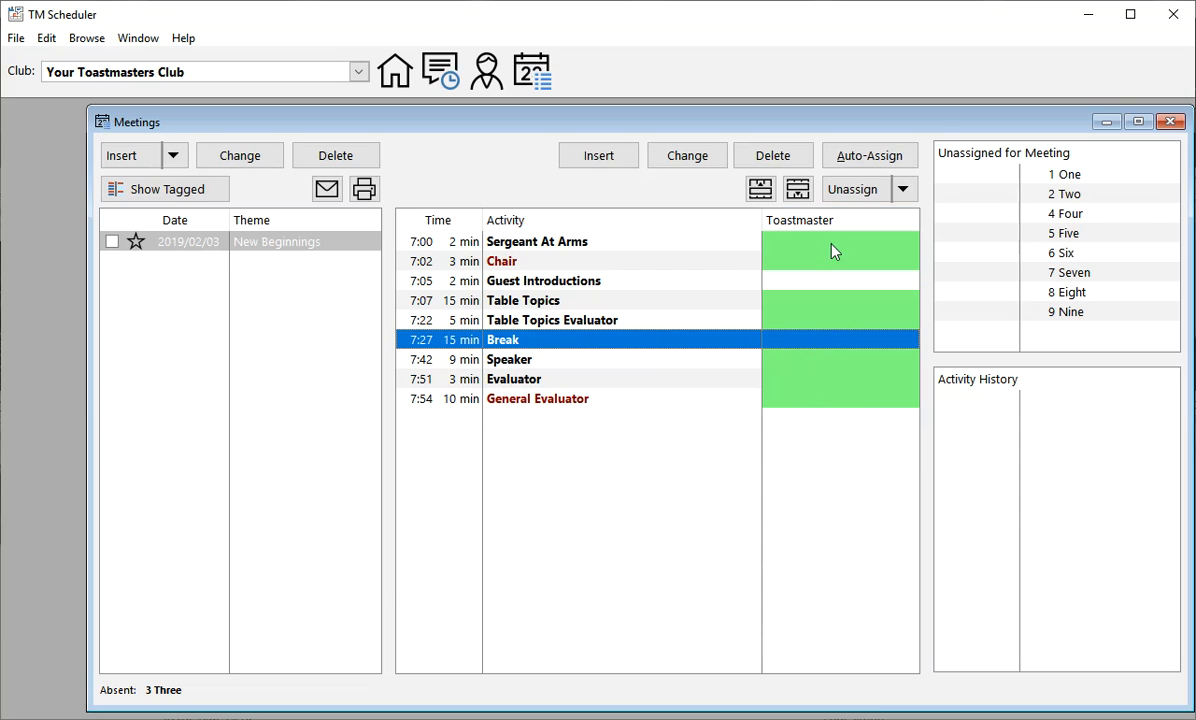
left_click(879, 160)
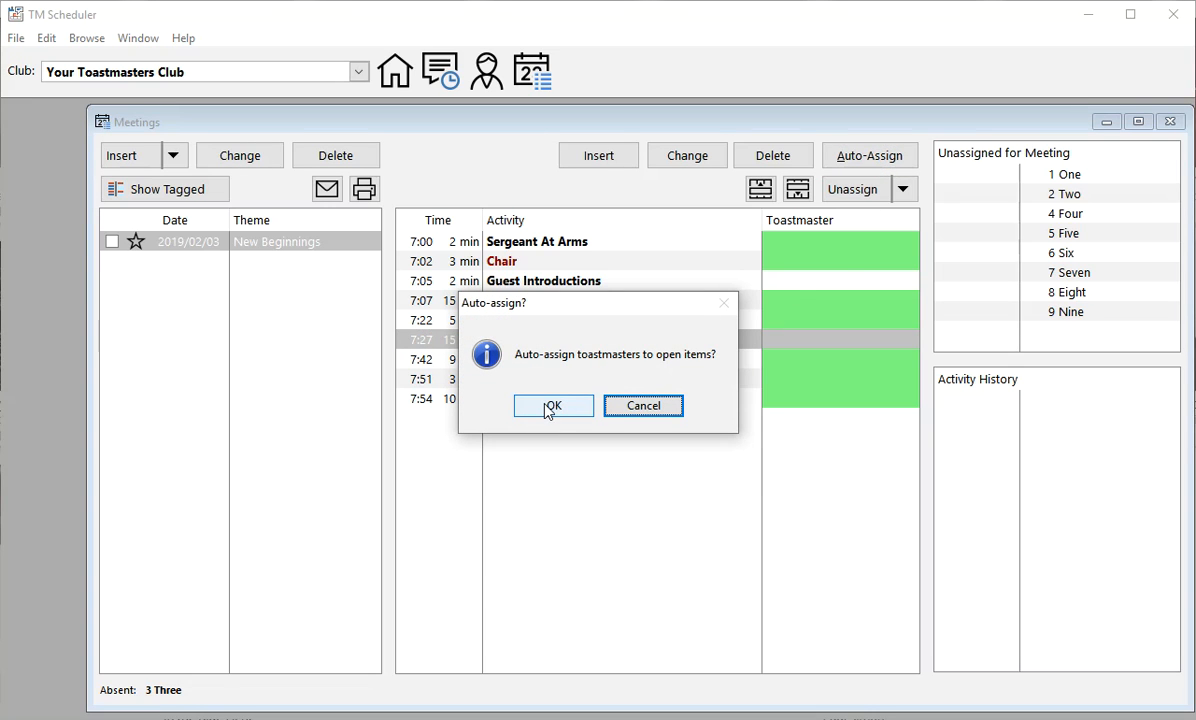
left_click(548, 408)
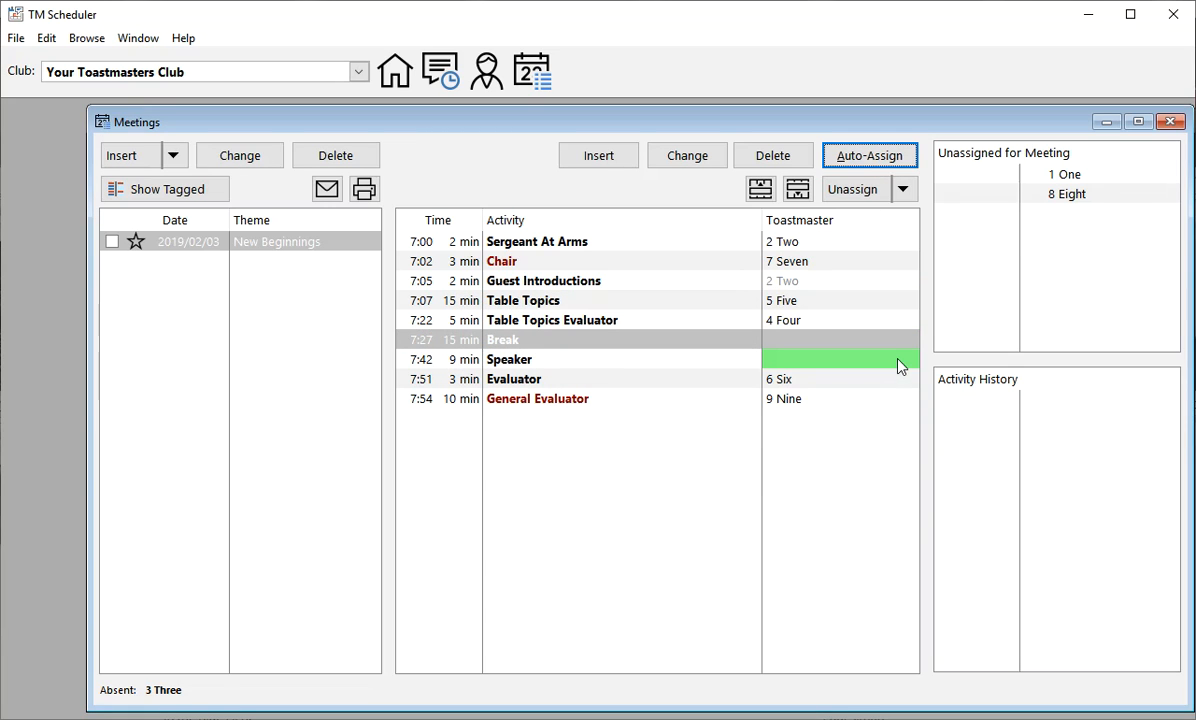
Compare the toastmasters assigned to General Evaluator and the items from Sergeant At Arms to Table Topics Evaluator with the levels in the activities list.
left_click(786, 405)
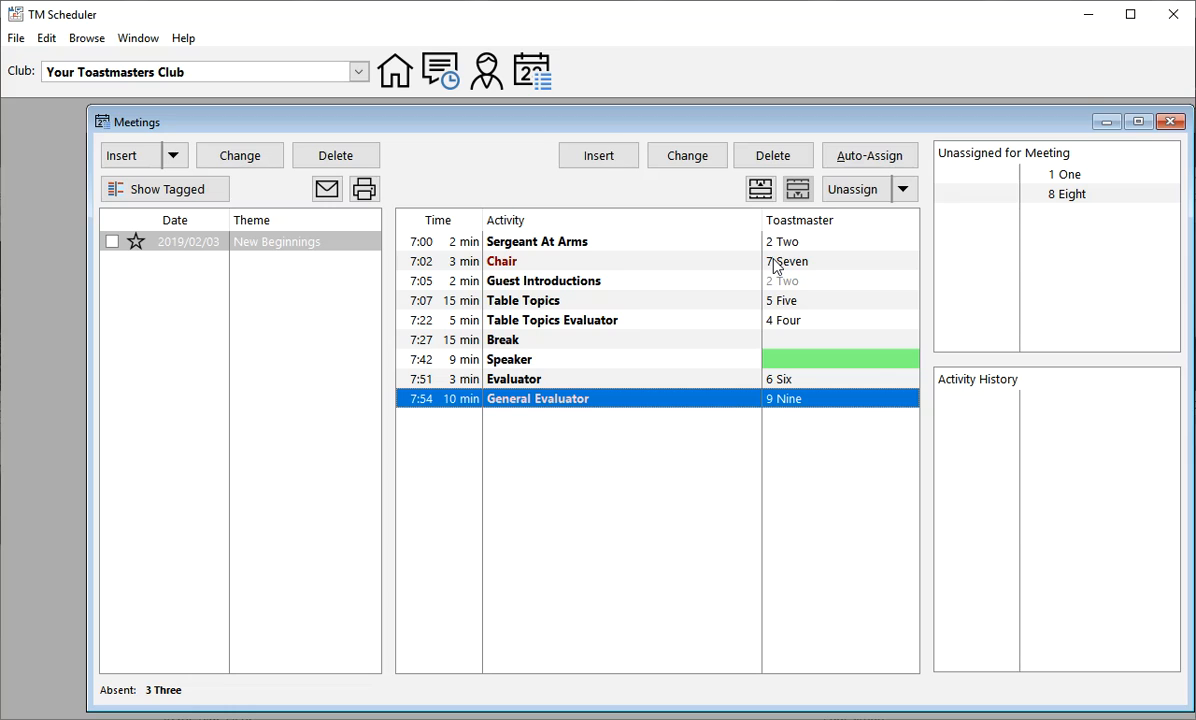
left_click(441, 70)
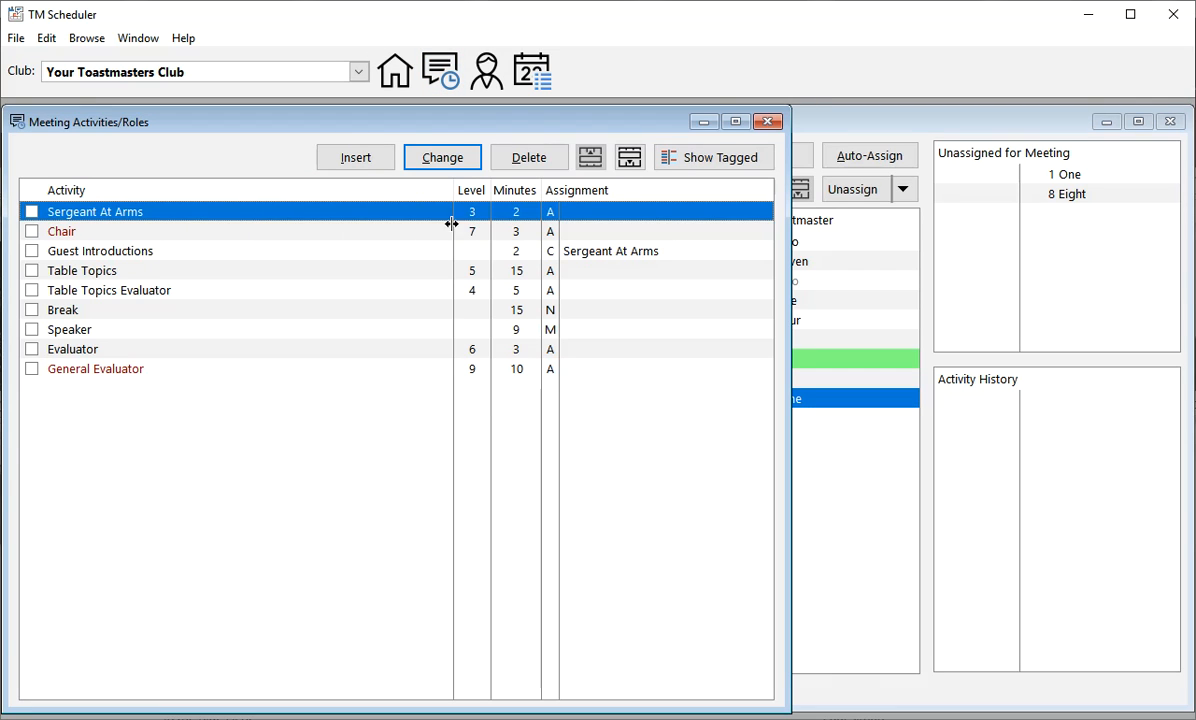
left_click(768, 122)
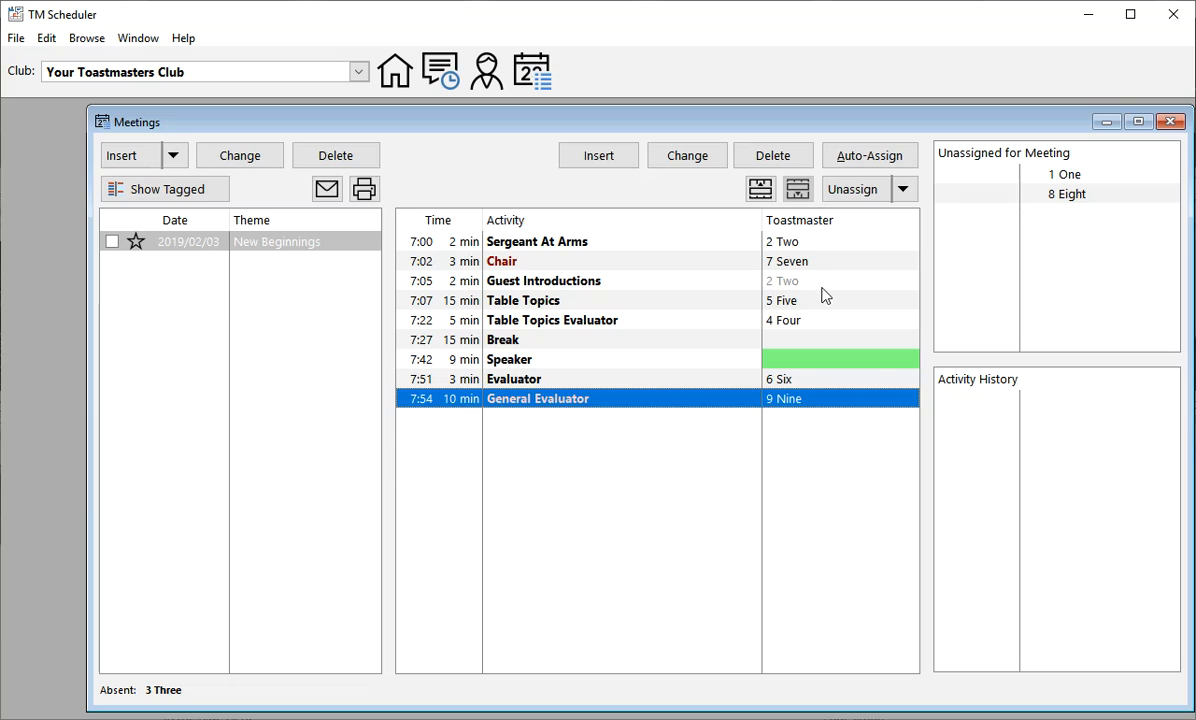
left_click(812, 262)
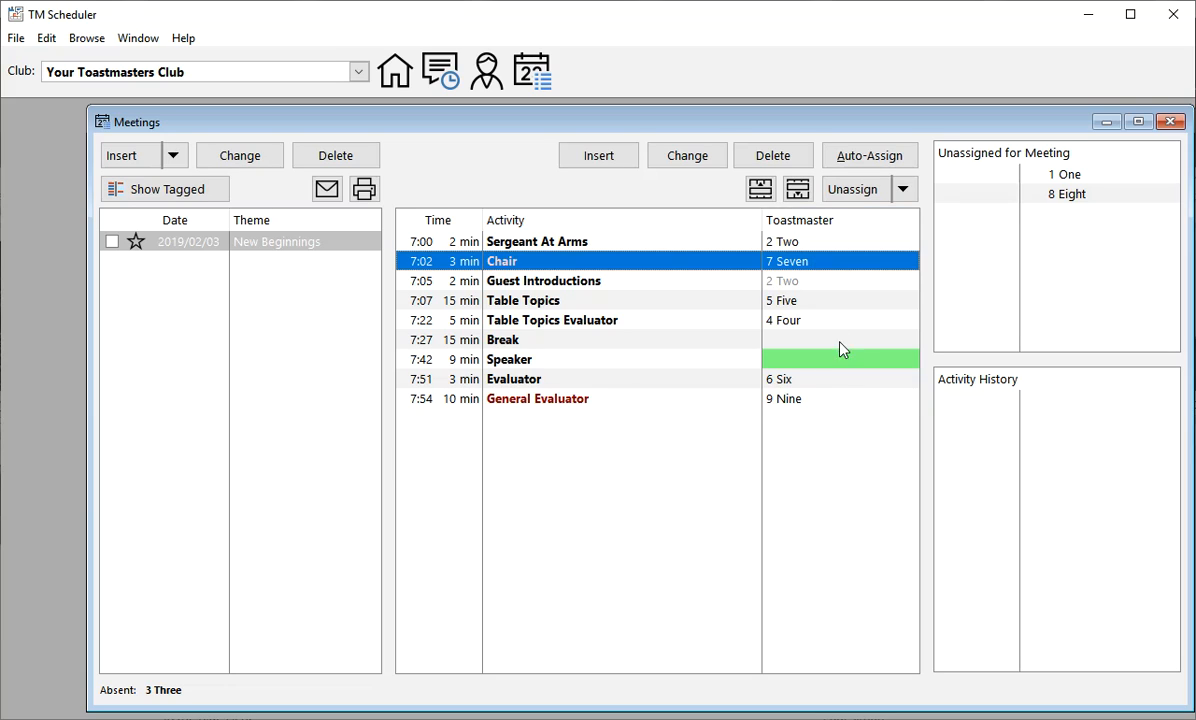
left_click(813, 245)
left_click(806, 286)
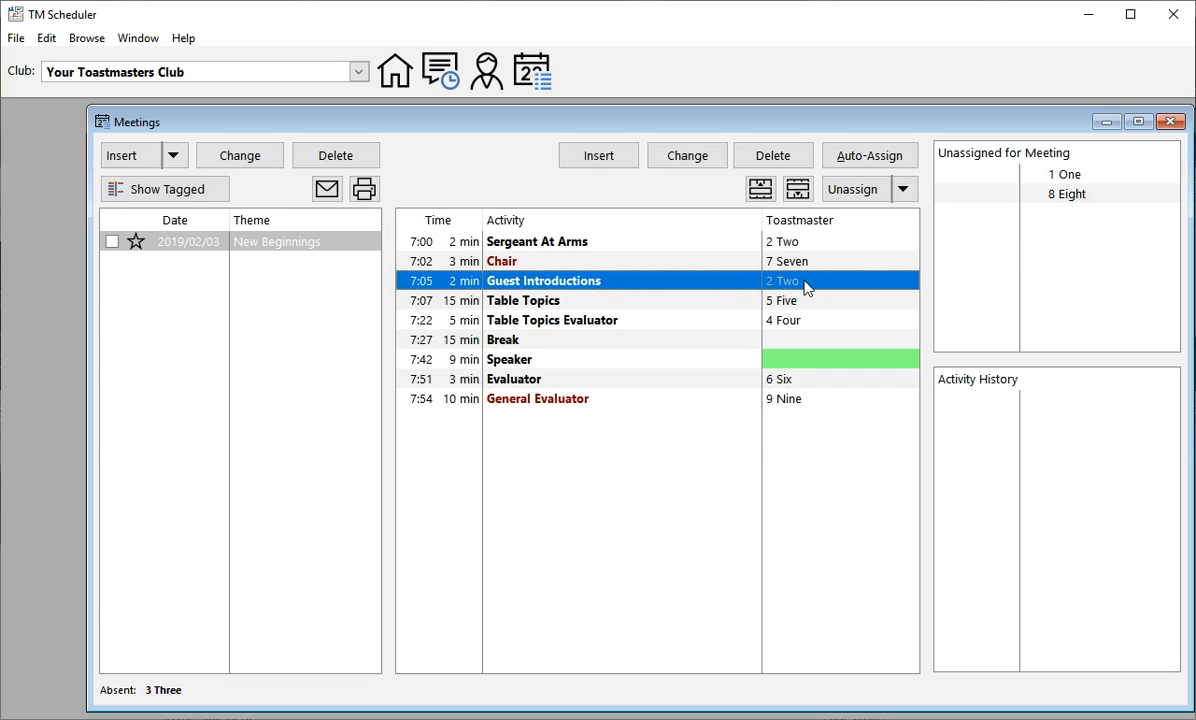
left_click(819, 264)
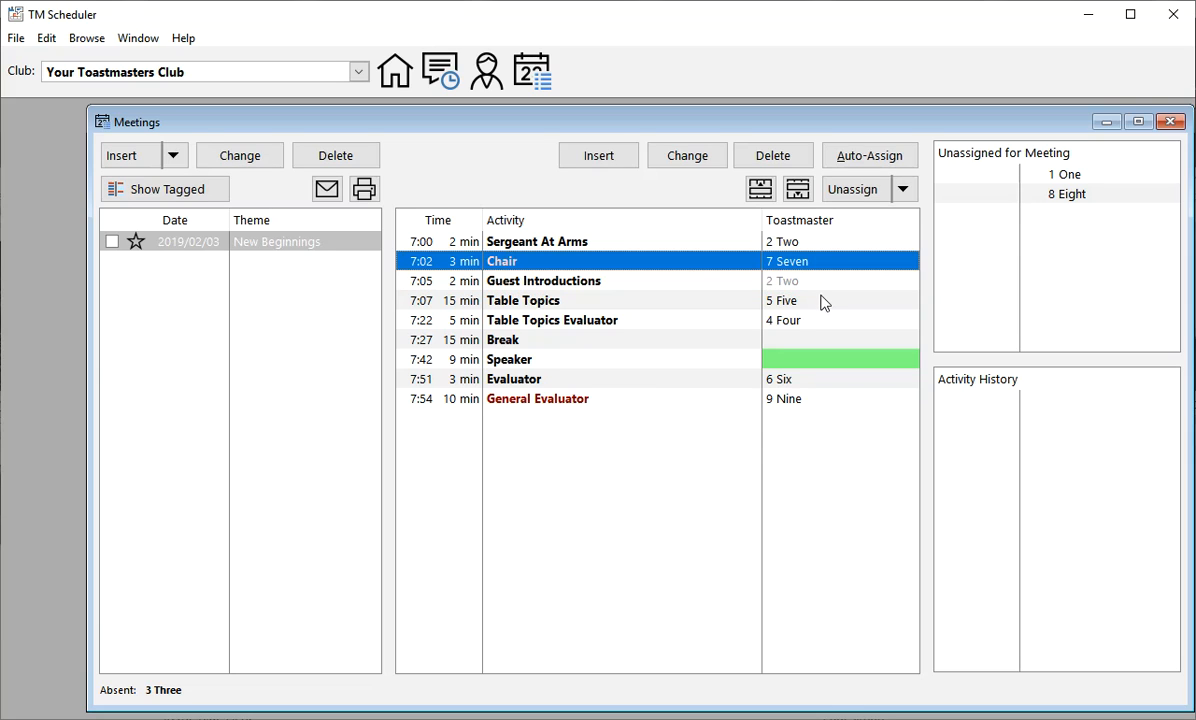
left_click(795, 283)
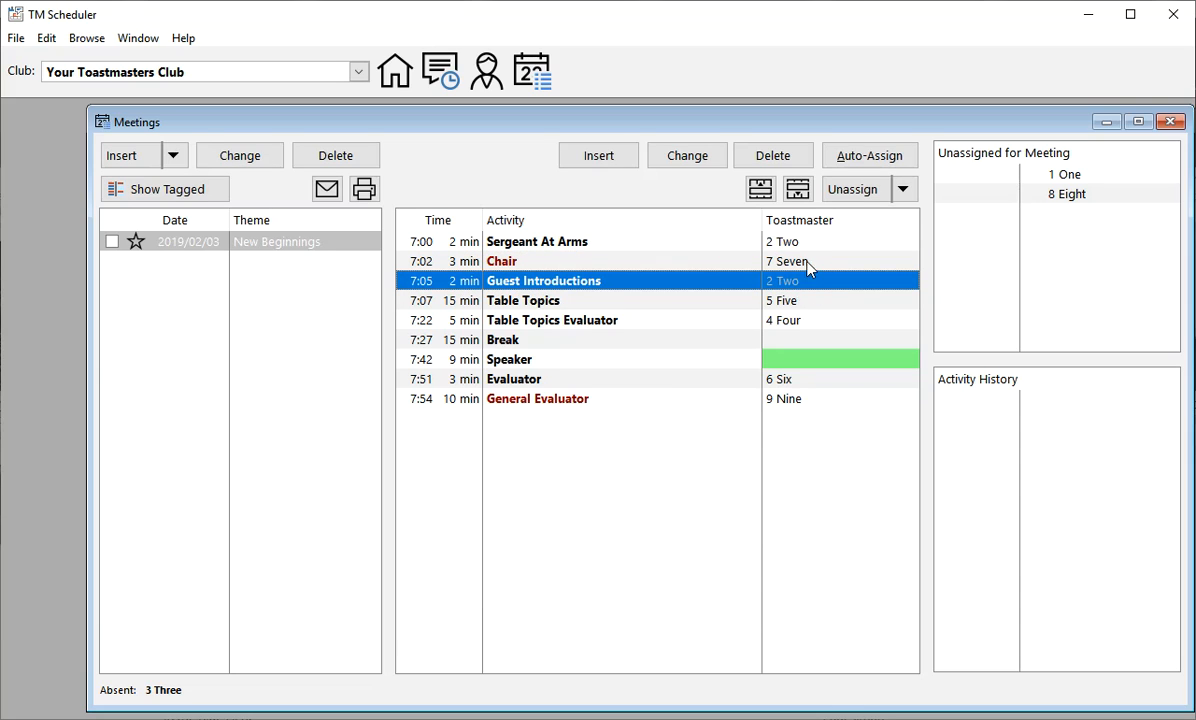
left_click(822, 302)
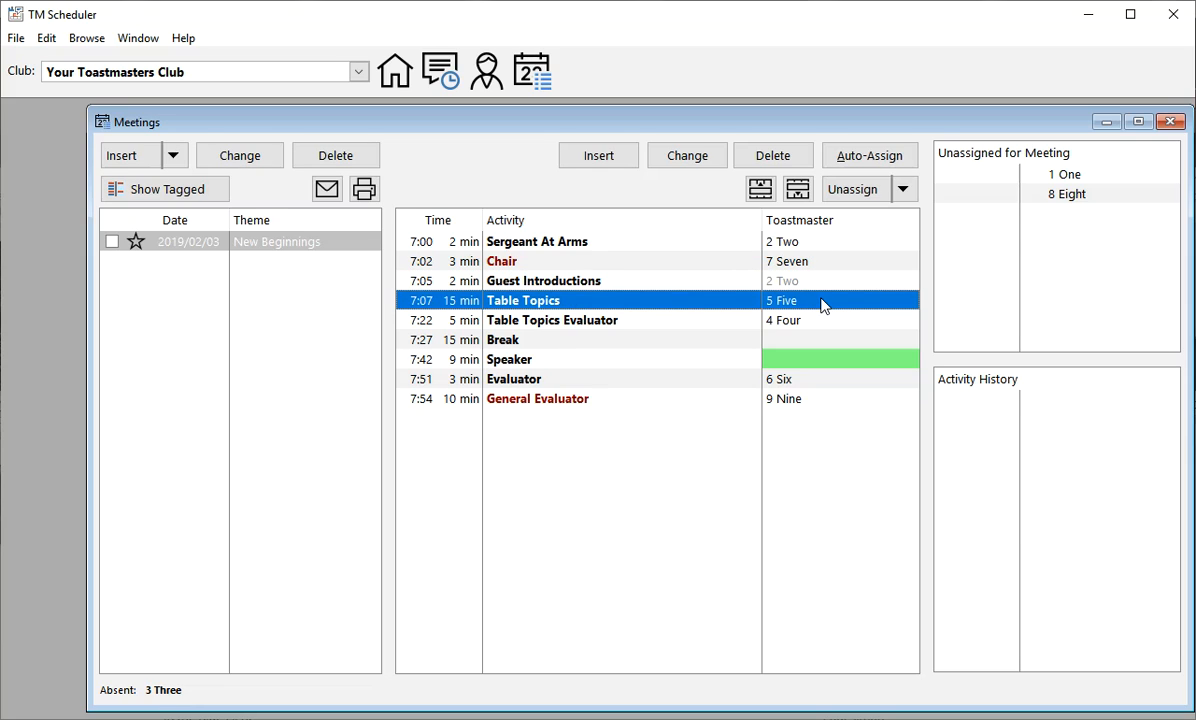
left_click(818, 320)
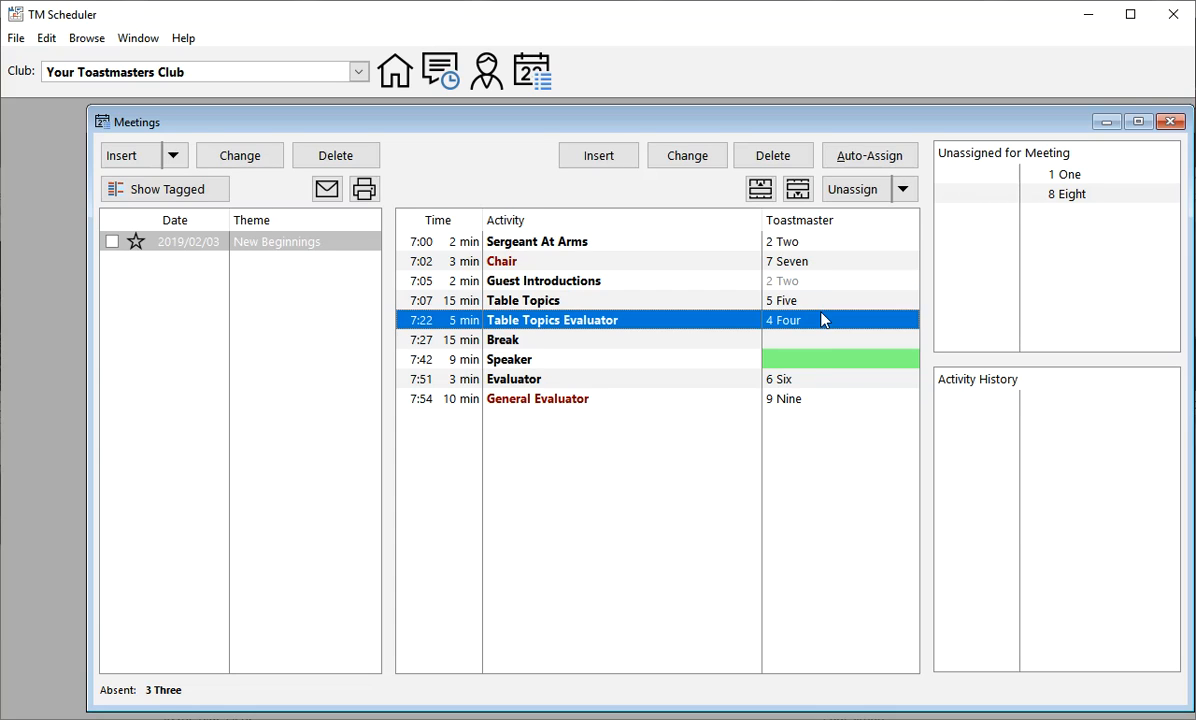
left_click(813, 306)
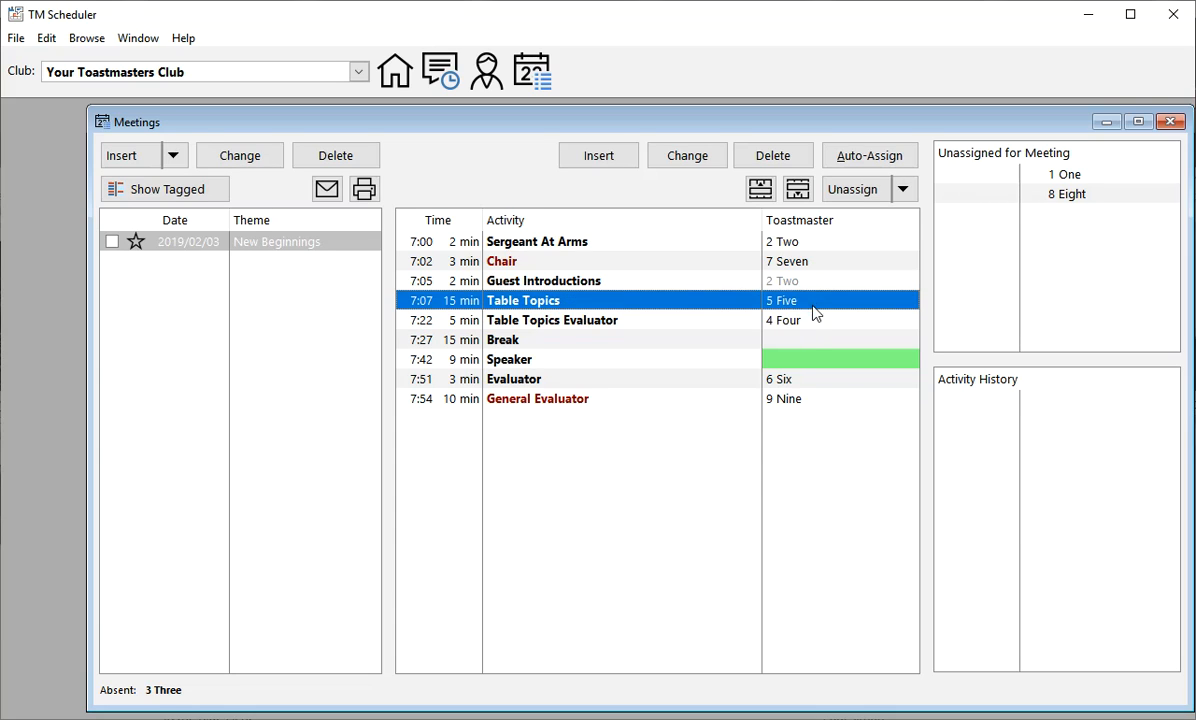
left_click(815, 323)
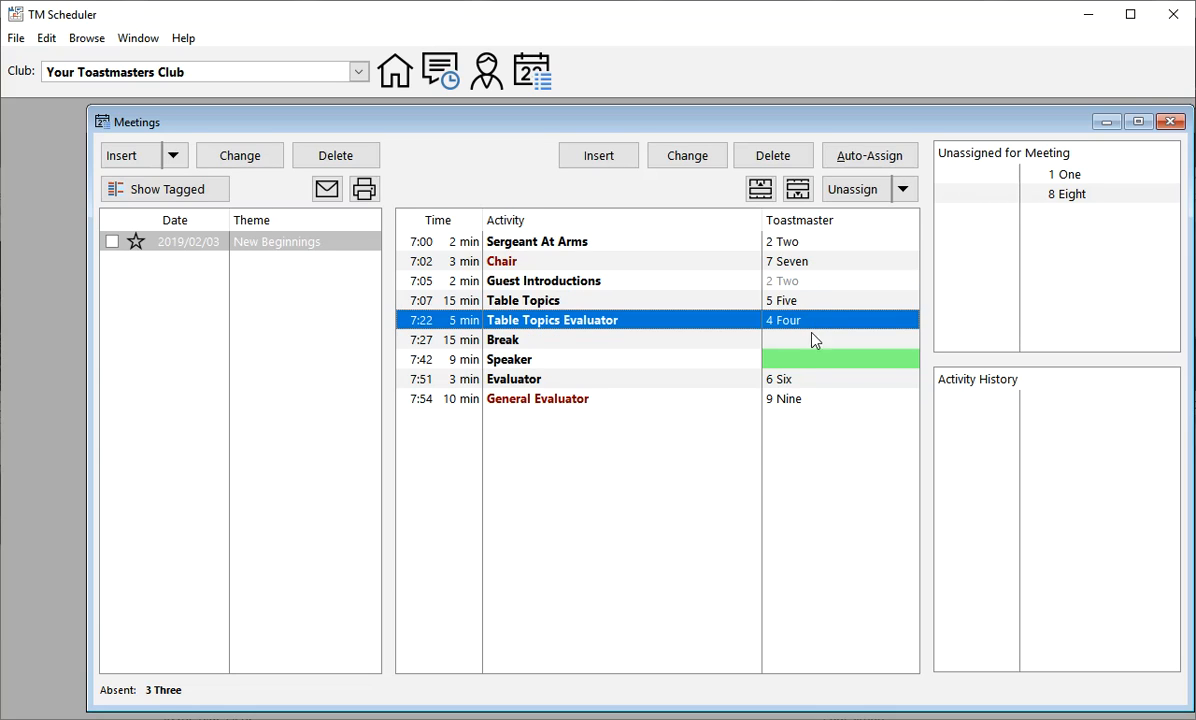
Check the assignment type of the Speaker activity in the activities list and return to the meeting schedule.
left_click(799, 363)
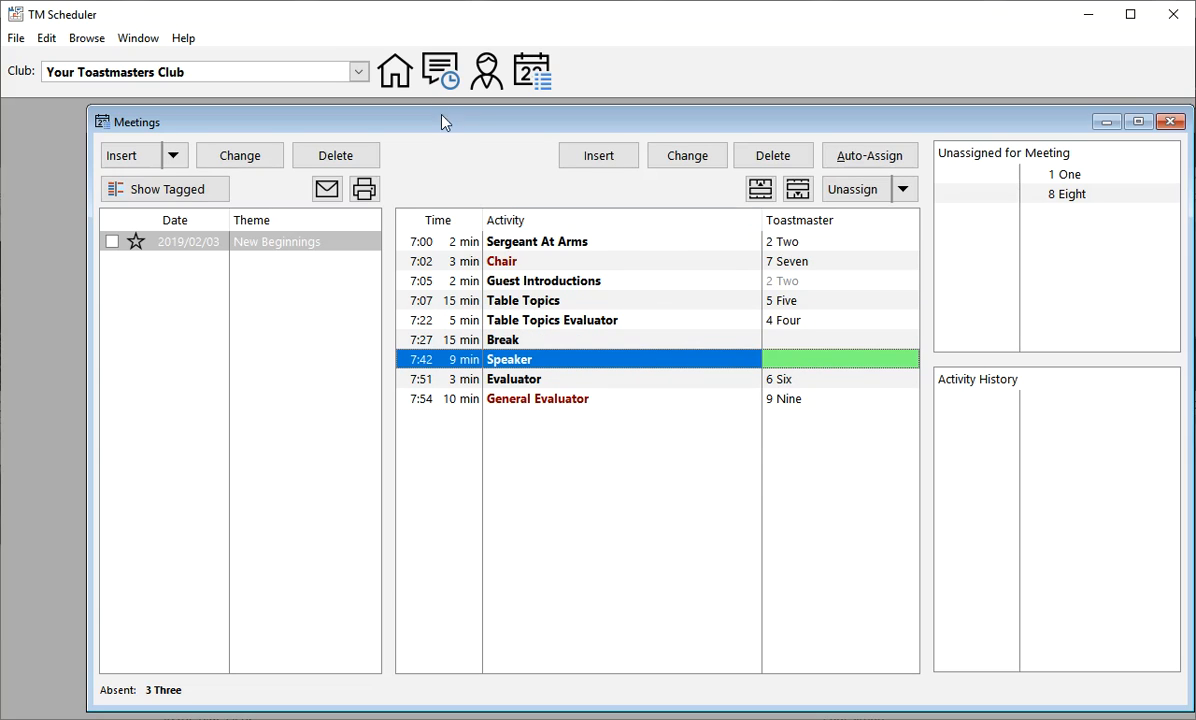
left_click(450, 80)
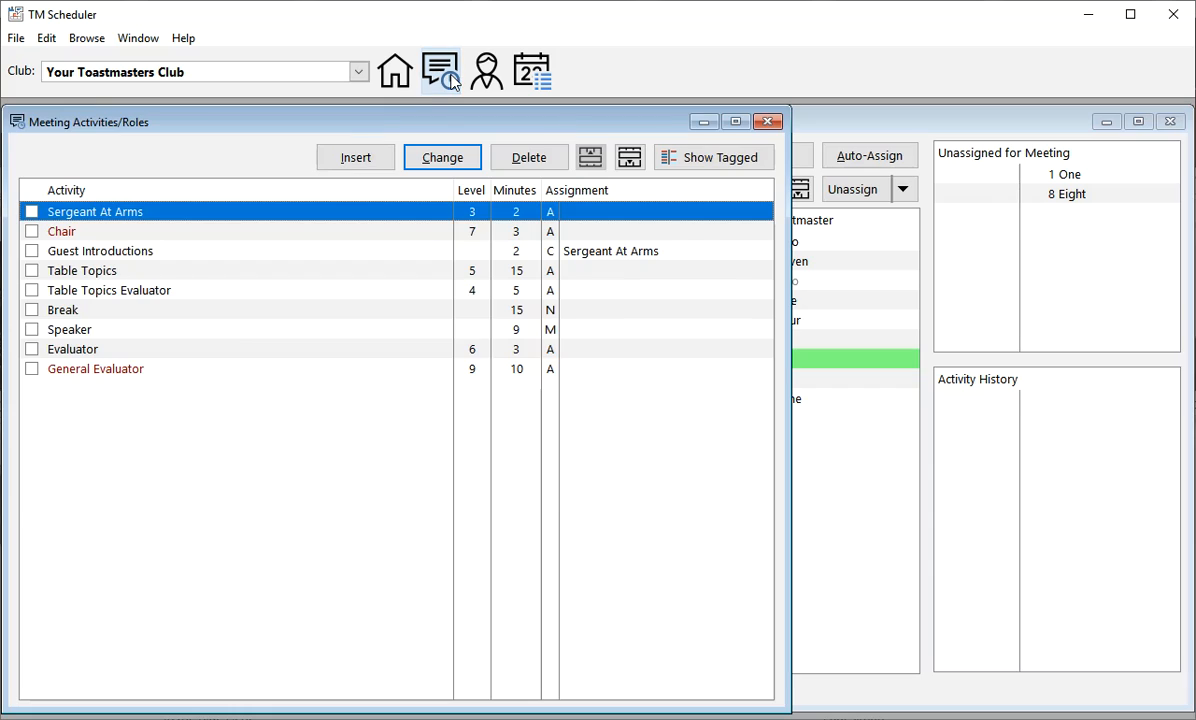
double_click(87, 330)
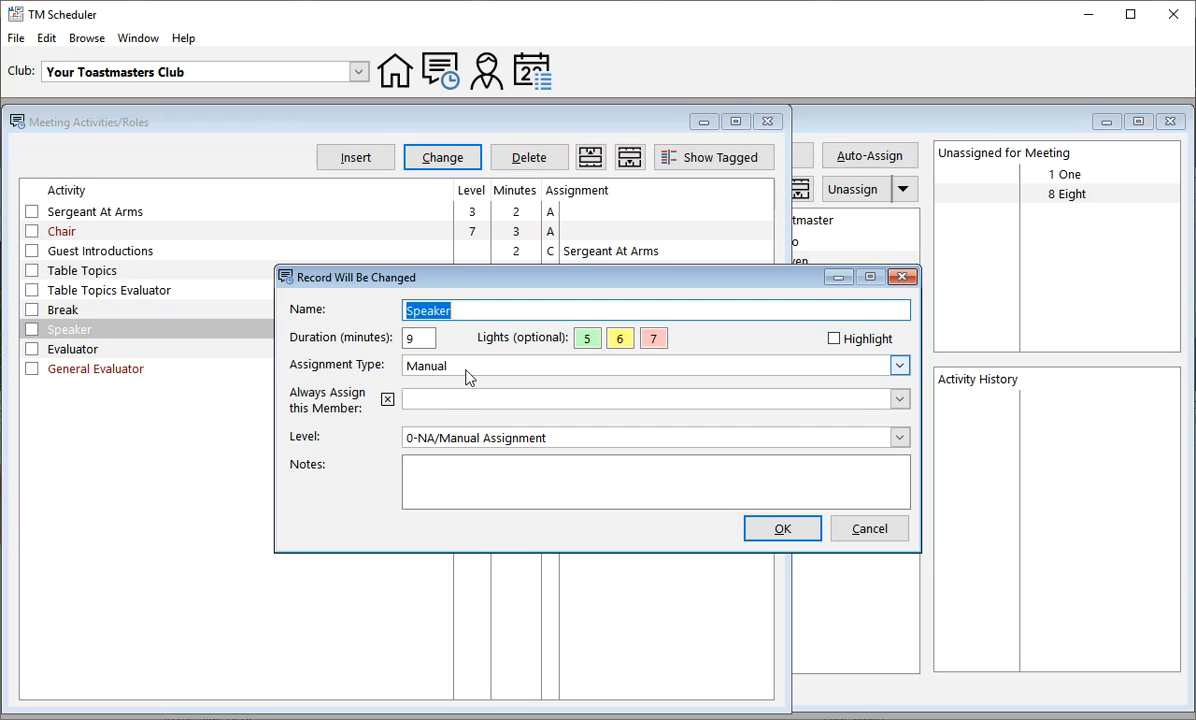
left_click(869, 529)
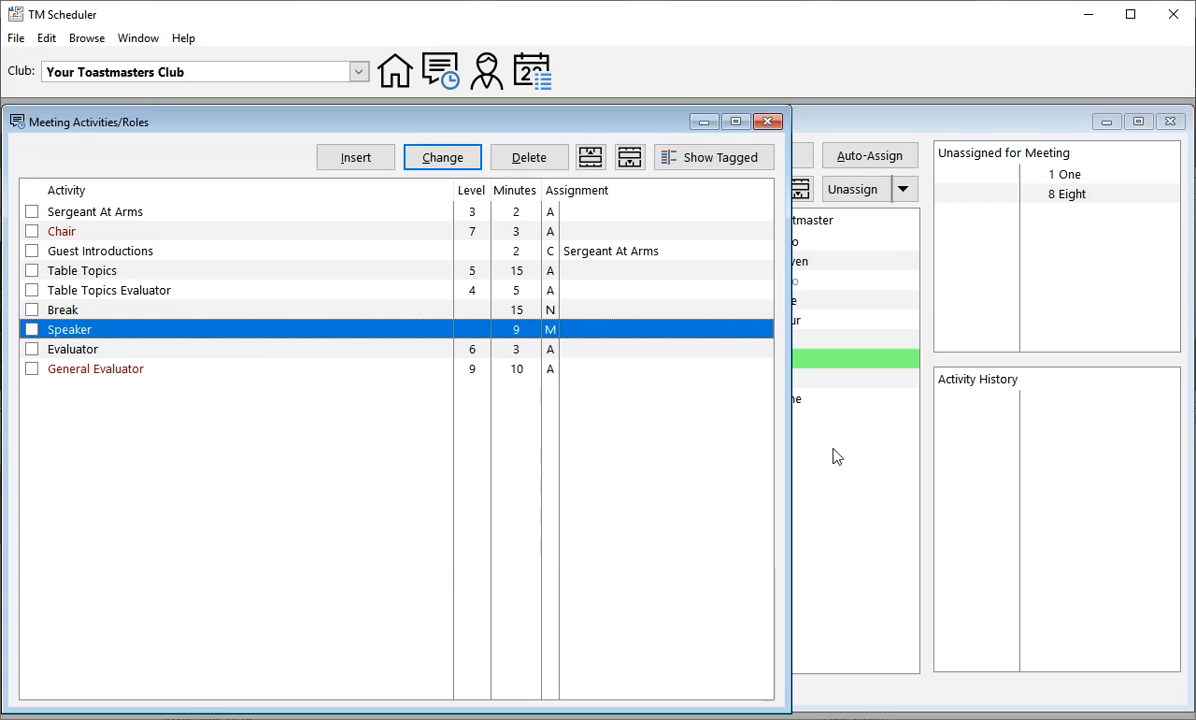
left_click(763, 122)
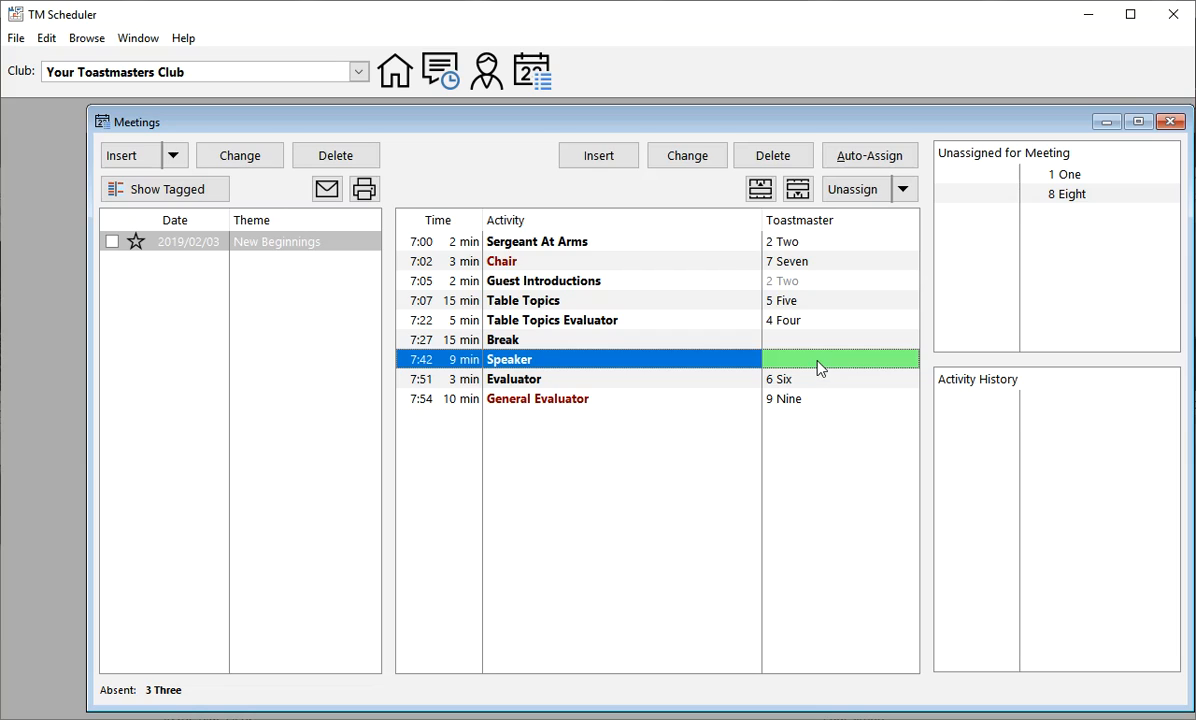
Assign the first unassigned toastmaster to the Speaker item in the meeting schedule.
left_click(1068, 176)
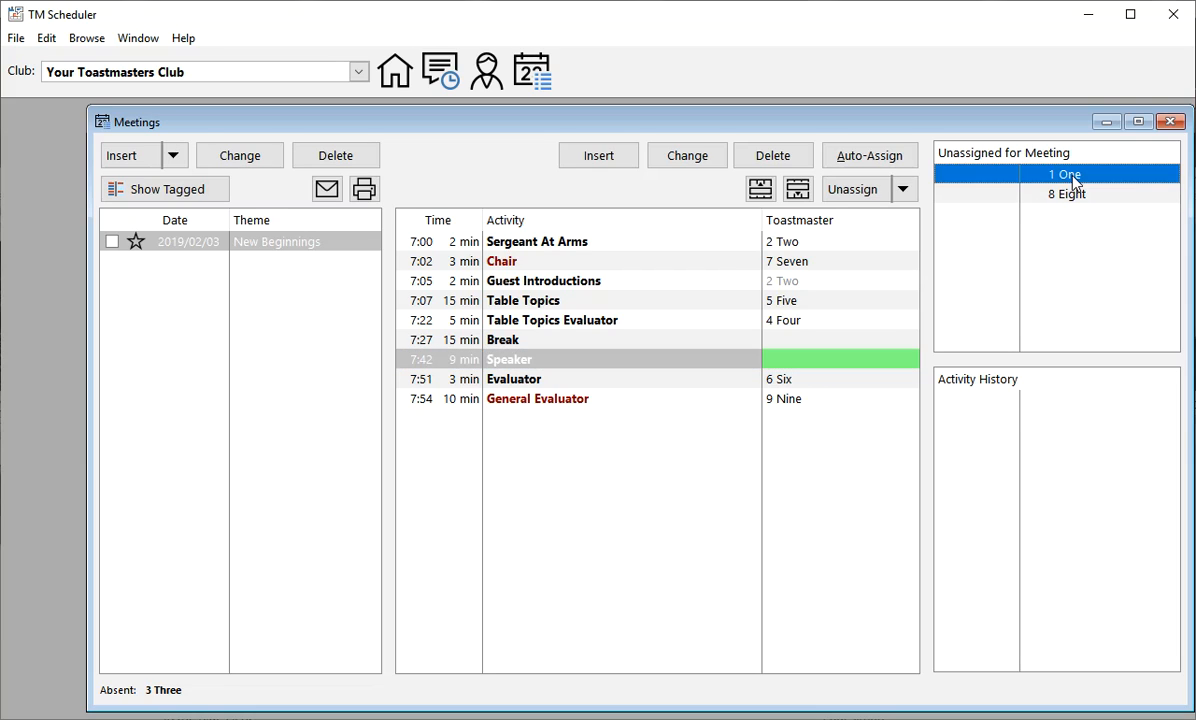
double_click(790, 366)
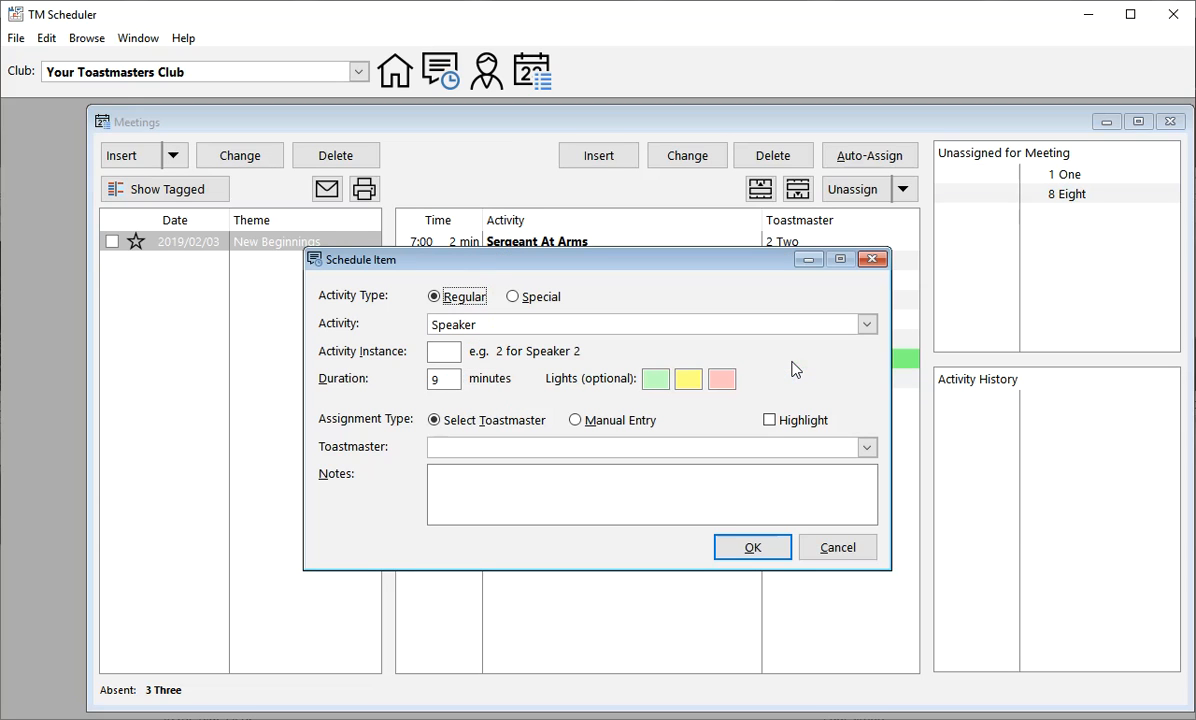
left_click(598, 448)
left_click(500, 470)
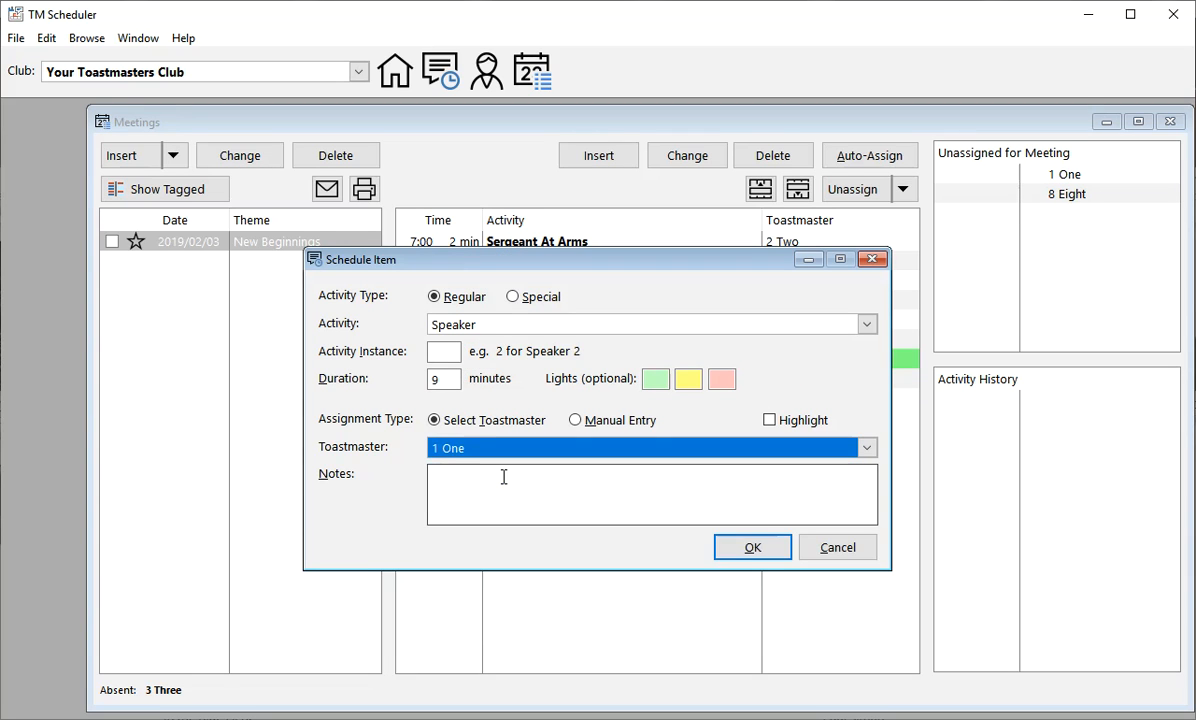
left_click(752, 549)
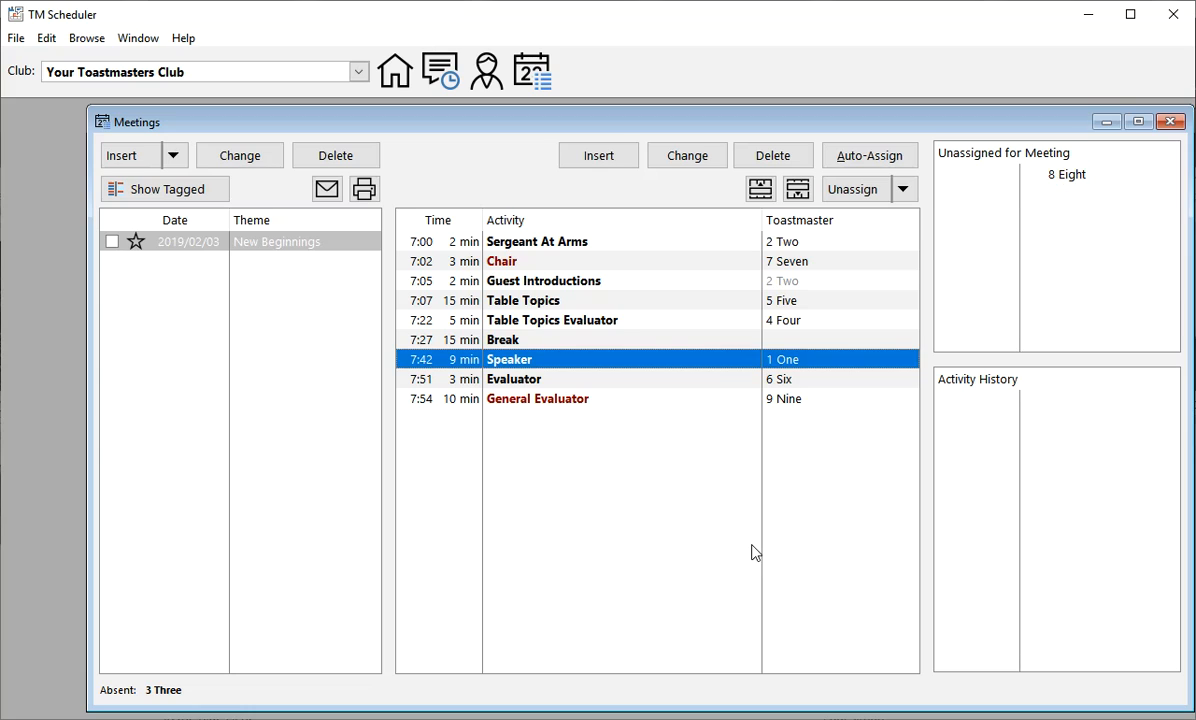